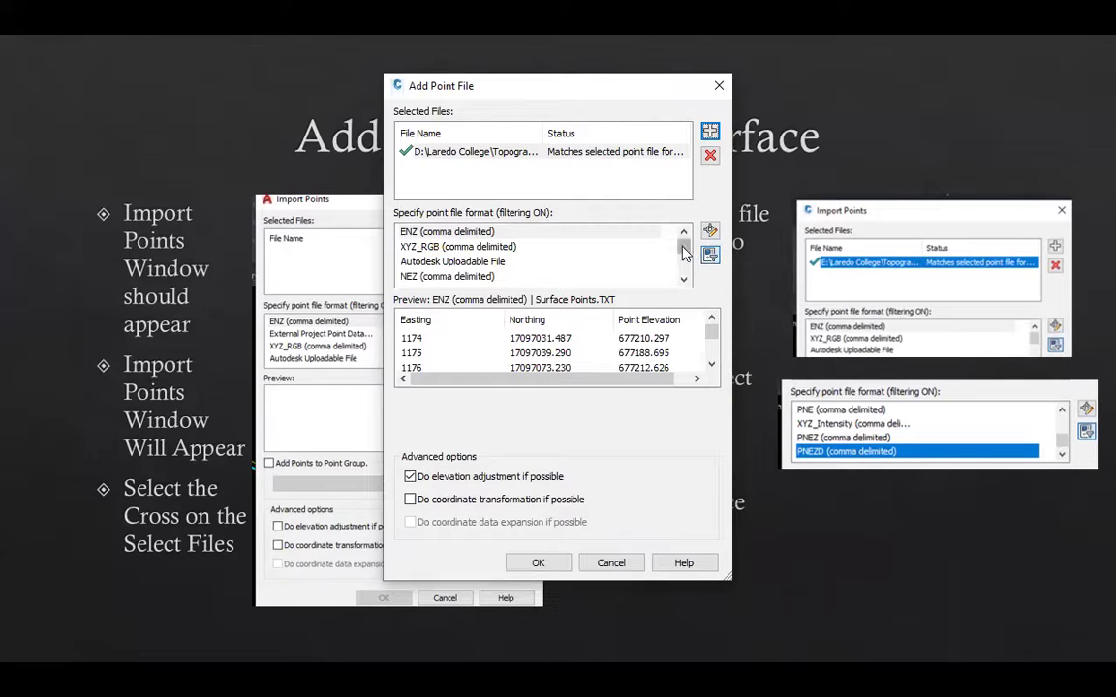
Set the point file format to PNEZD (comma delimited) and add the Surface Points.TXT file to the surface
left_click_drag(683, 252, 398, 281)
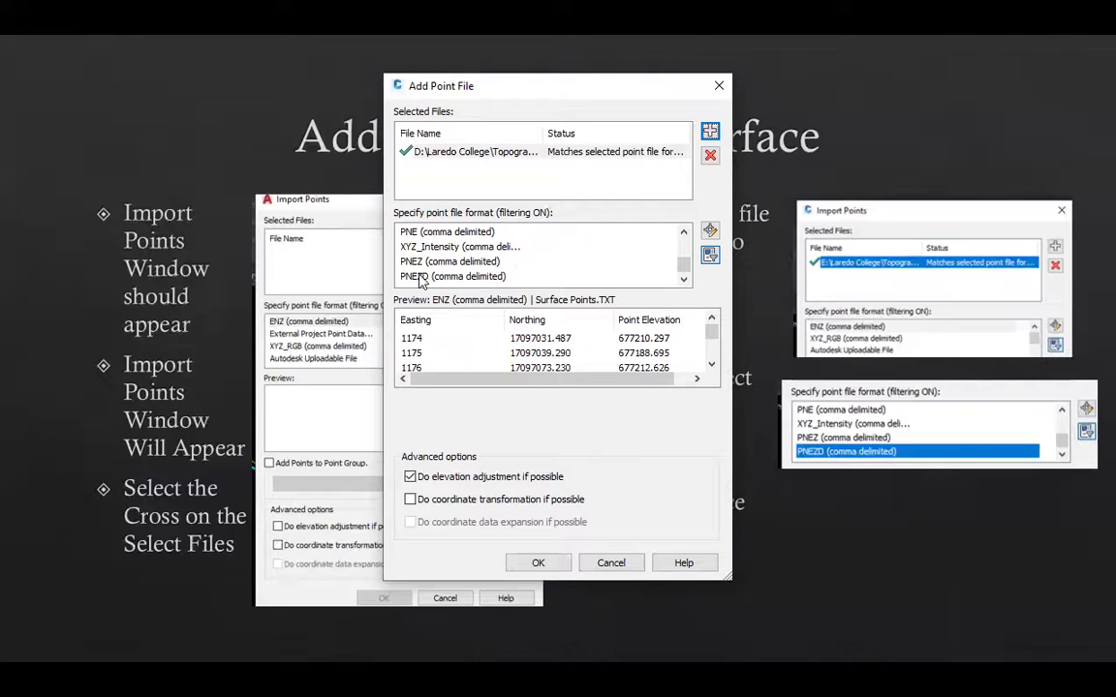
left_click(421, 278)
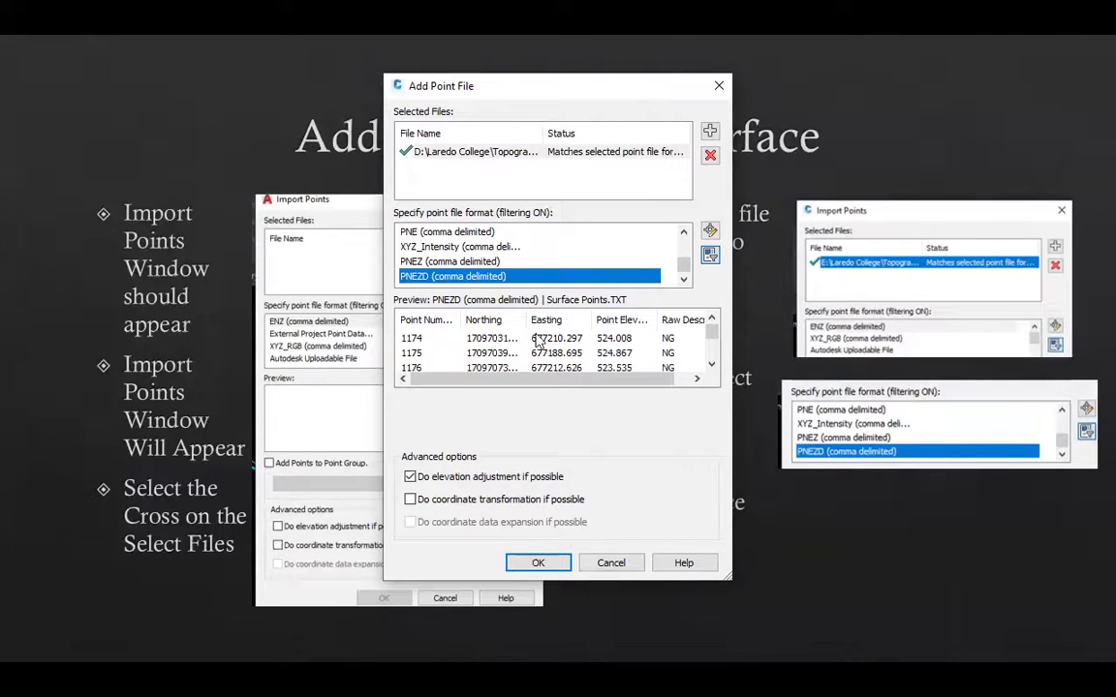
left_click(560, 565)
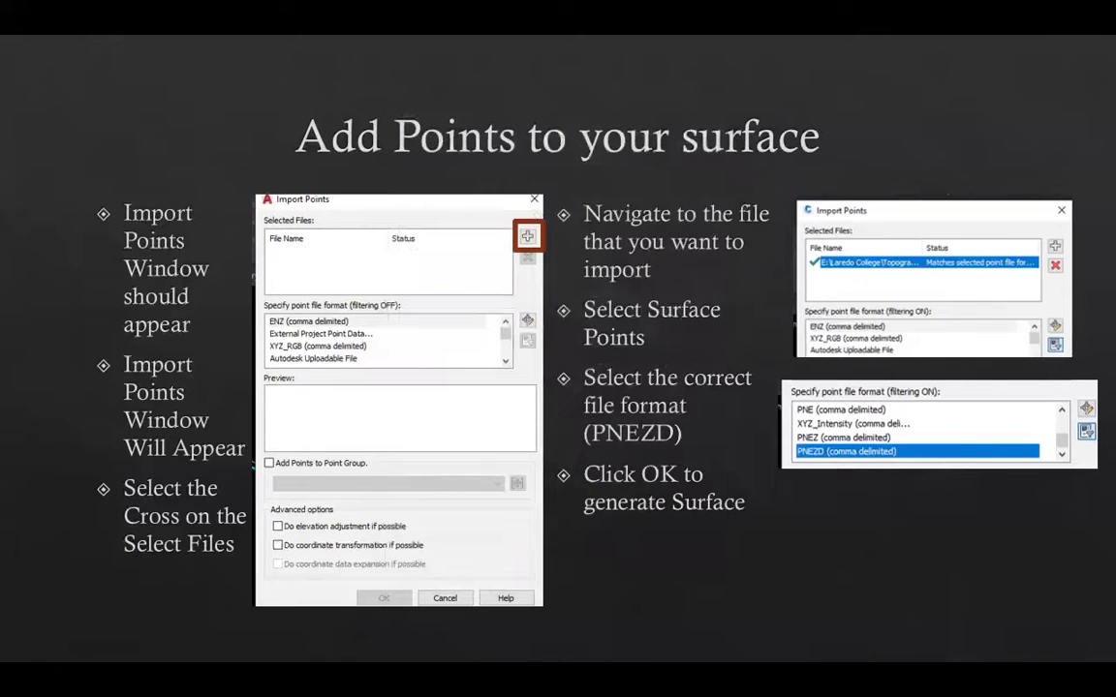
Switch to Civil 3D, zoom to the extents of the NG surface and close the Toolspace
left_click(984, 151)
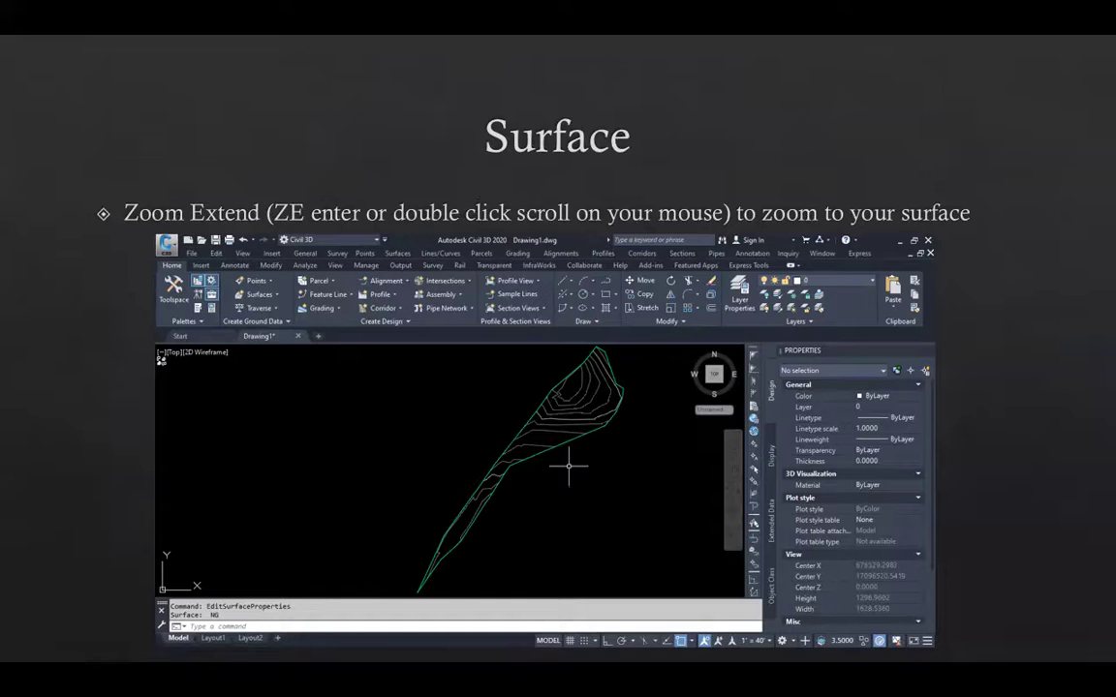
key("alt+Tab")
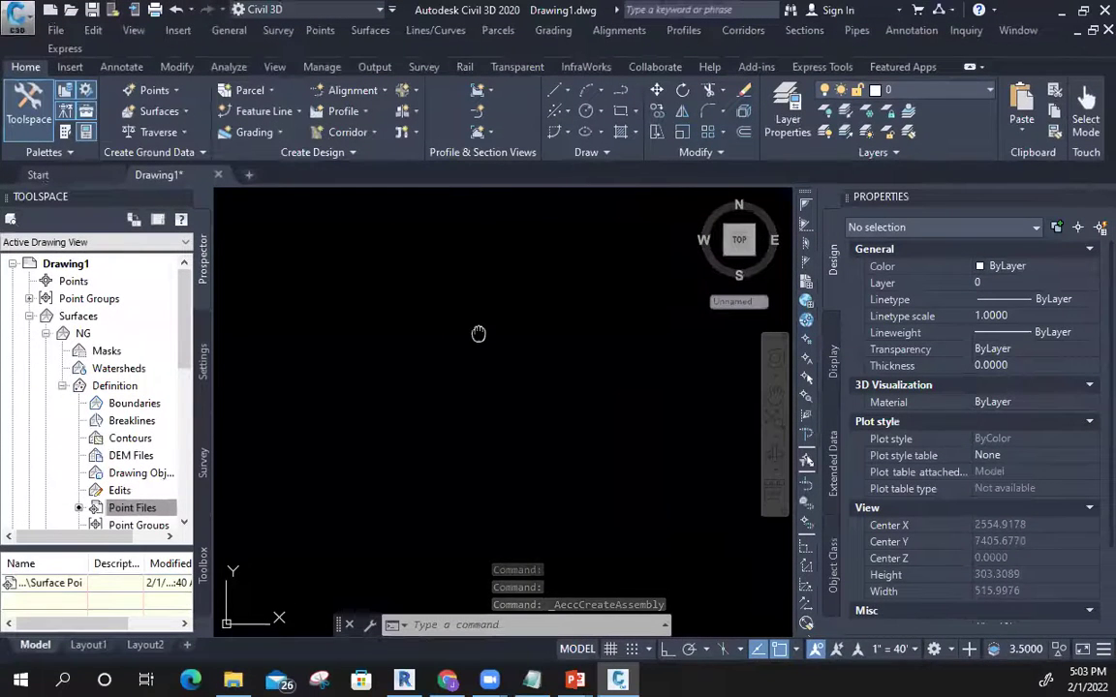
middle_click(479, 331)
middle_click(478, 331)
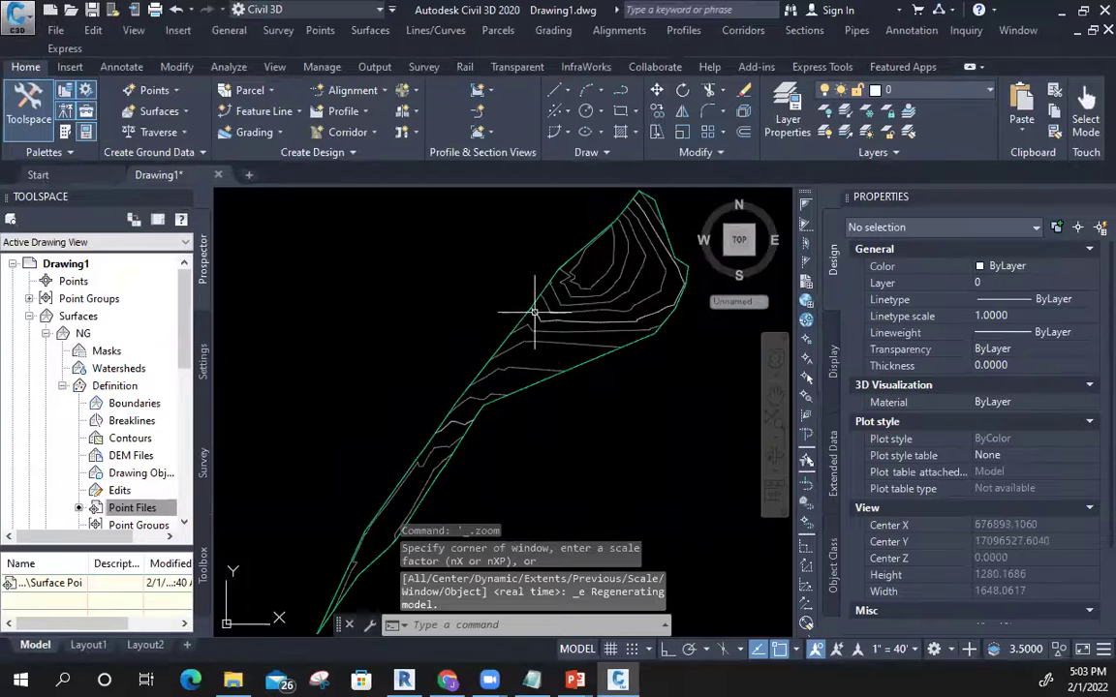
left_click(167, 186)
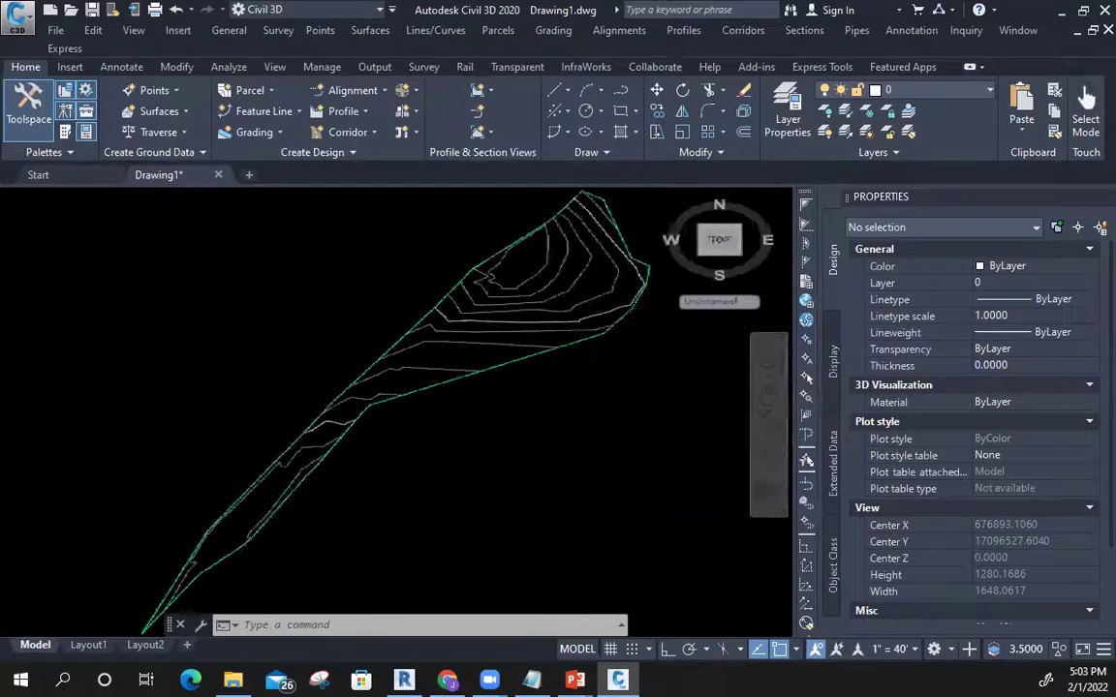
left_click(579, 435)
scroll(497, 411, "down", 2)
mouse_move(498, 411)
middle_mouse_down()
mouse_move(494, 281)
mouse_move(456, 381)
mouse_move(466, 370)
middle_mouse_up()
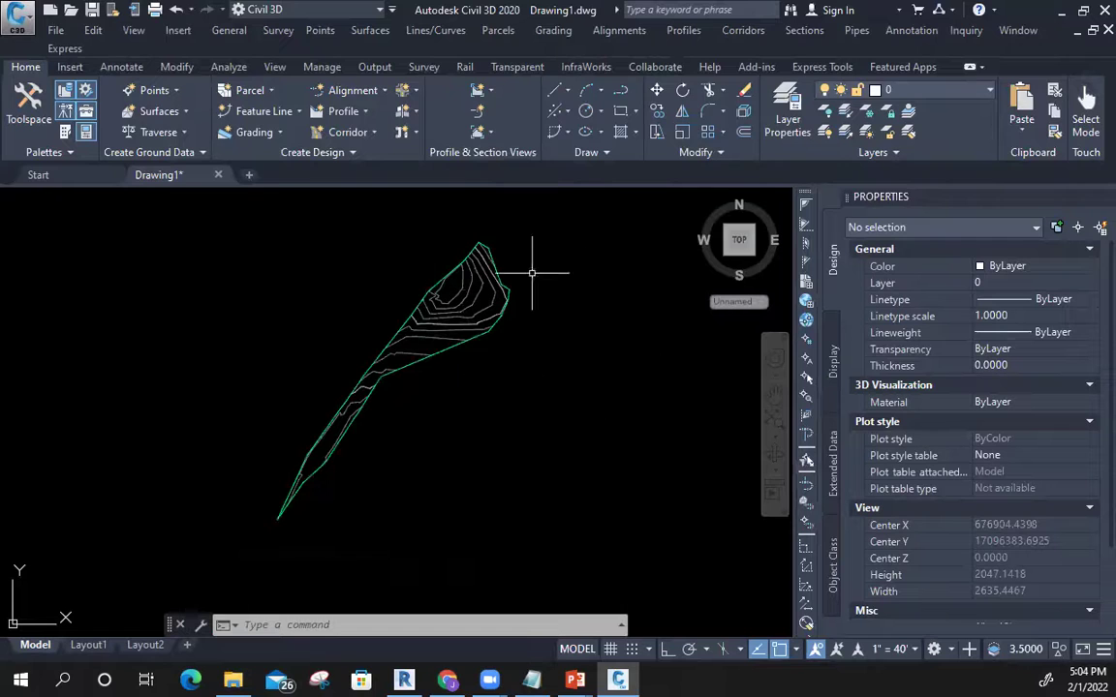
scroll(416, 357, "up", 3)
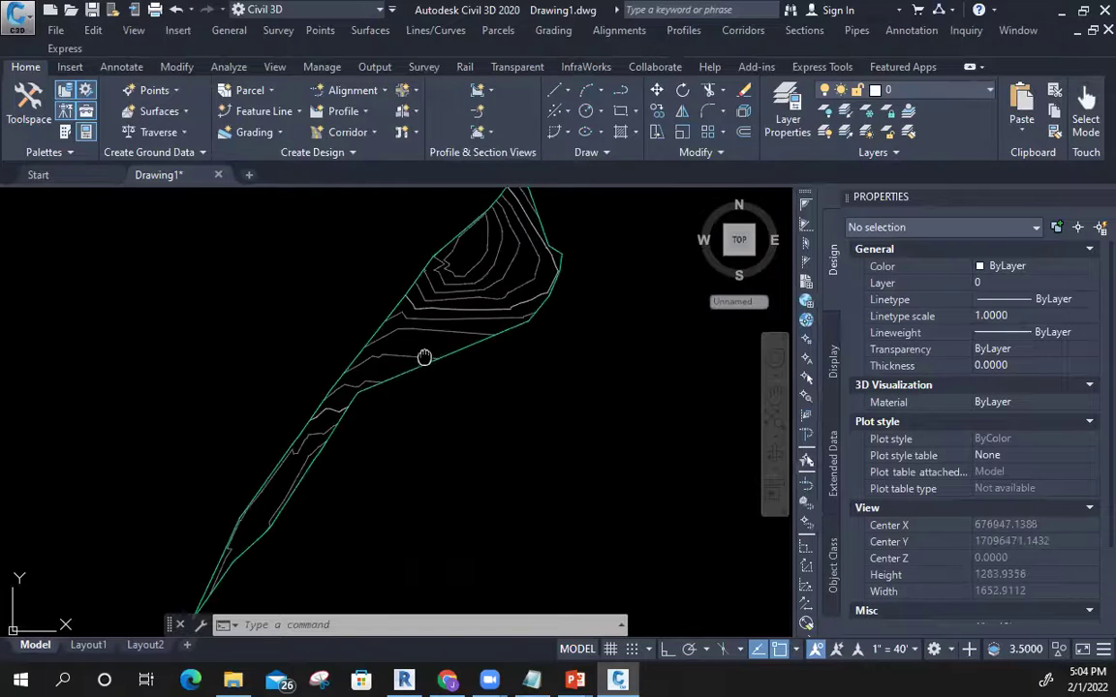
Add individual Contour - Single labels to the seven NG surface contours from elevation 524 down to 518
left_click(416, 357)
middle_click_drag(451, 341, 489, 290)
scroll(495, 285, "up", 2)
scroll(493, 287, "up", 2)
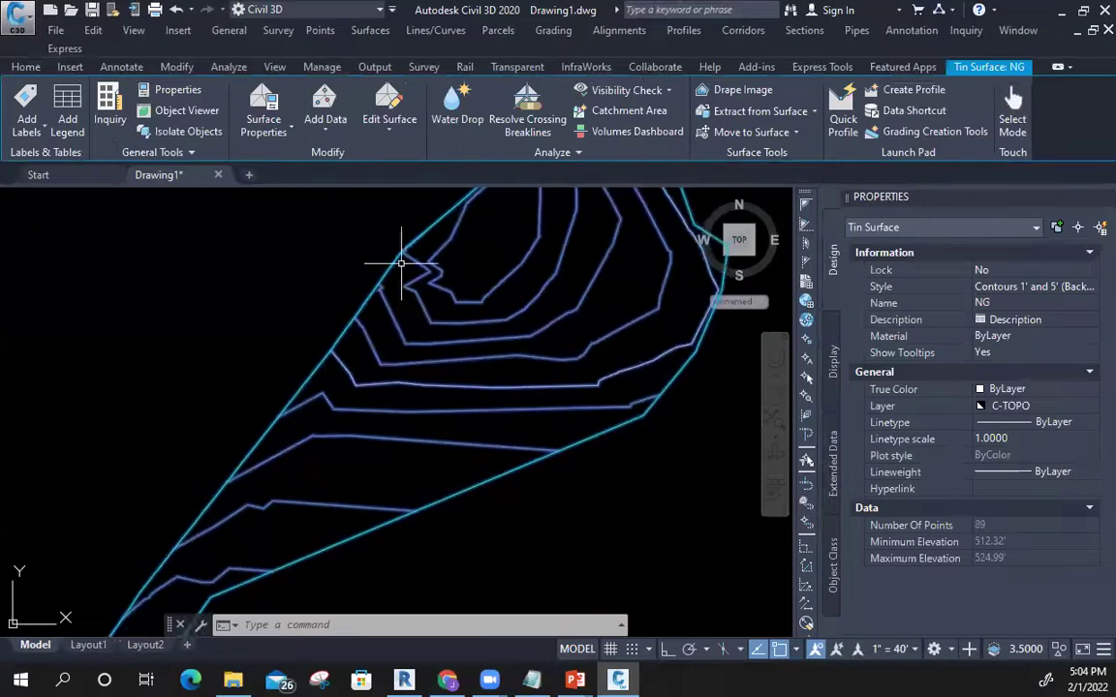
left_click(27, 128)
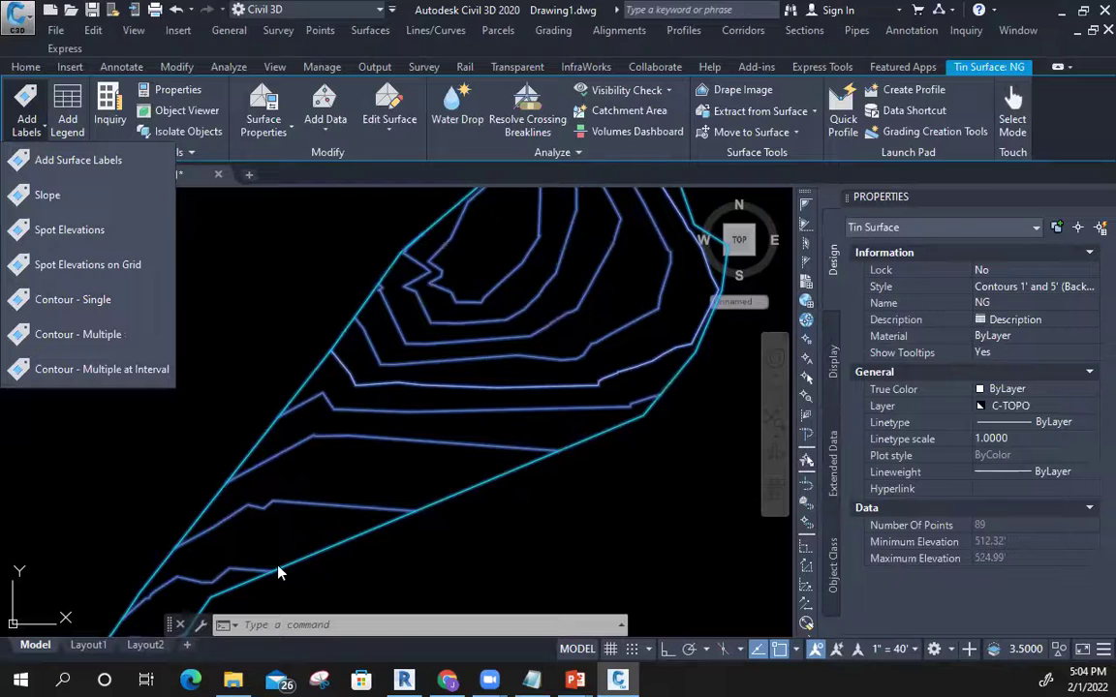
left_click(96, 303)
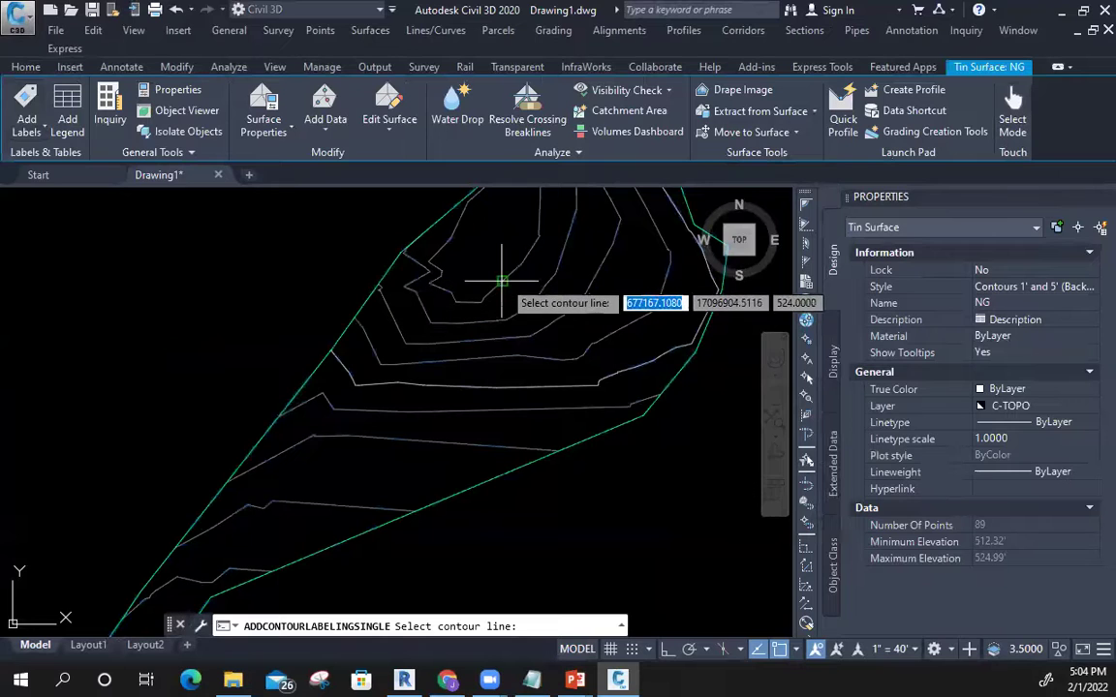
left_click(501, 281)
left_click(540, 293)
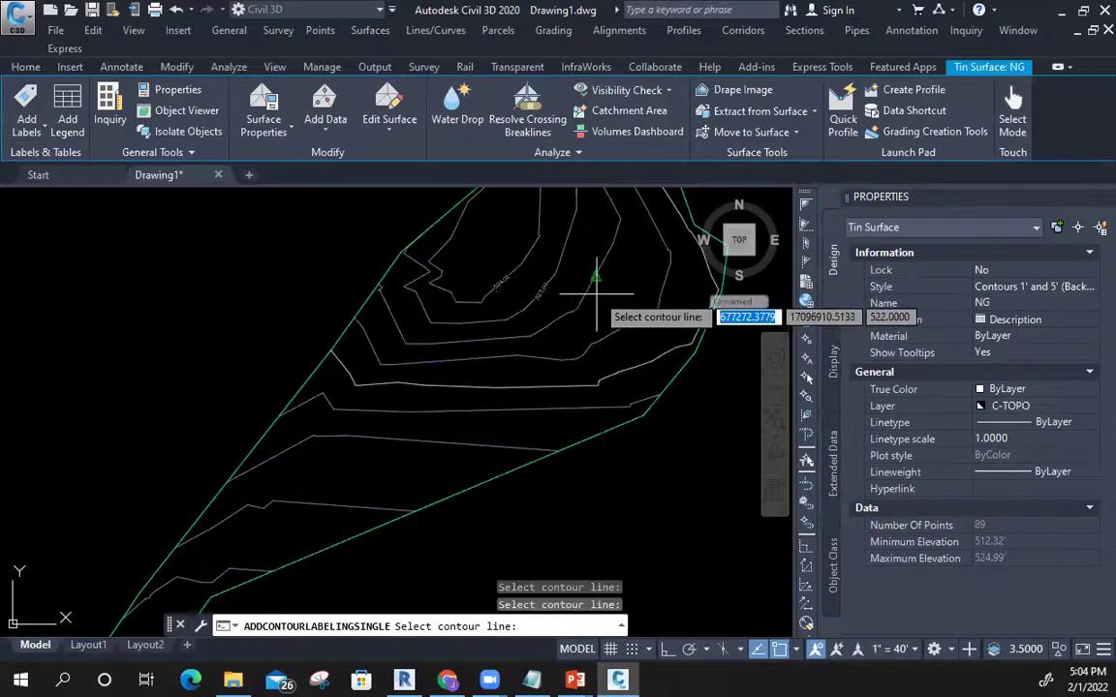
left_click(597, 294)
left_click(661, 294)
left_click(654, 360)
left_click(519, 408)
left_click(504, 446)
key("Return")
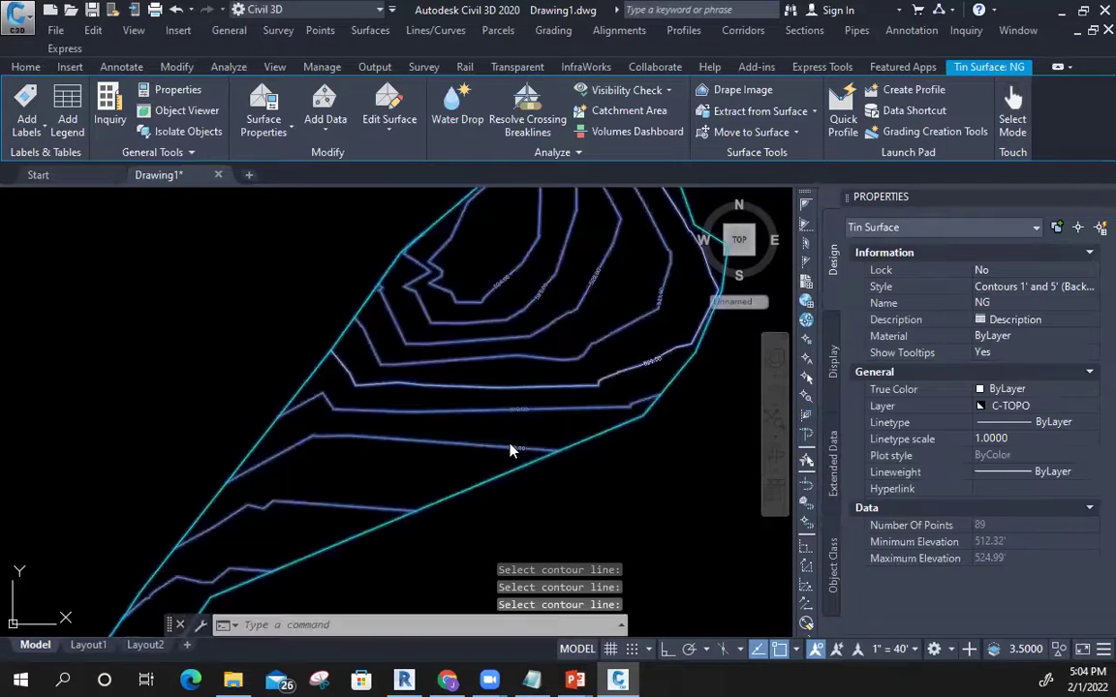
key("Escape")
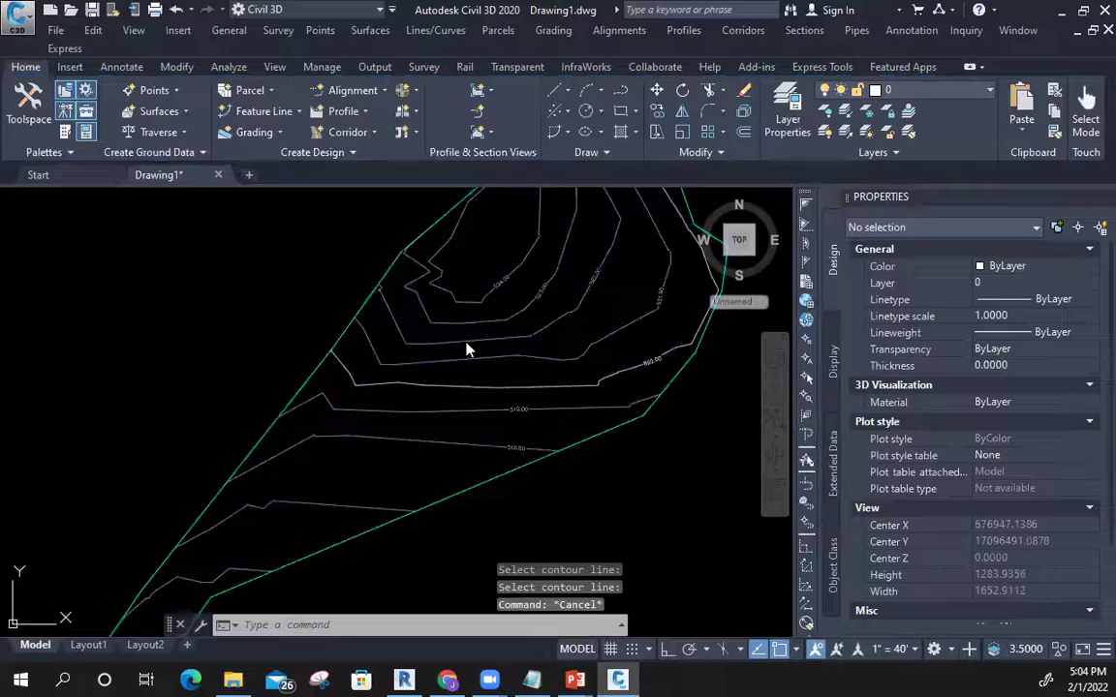
Add Contour - Multiple labels to the NG surface along one diagonal line from below the 516 contour up to the 524 contour
left_click(498, 362)
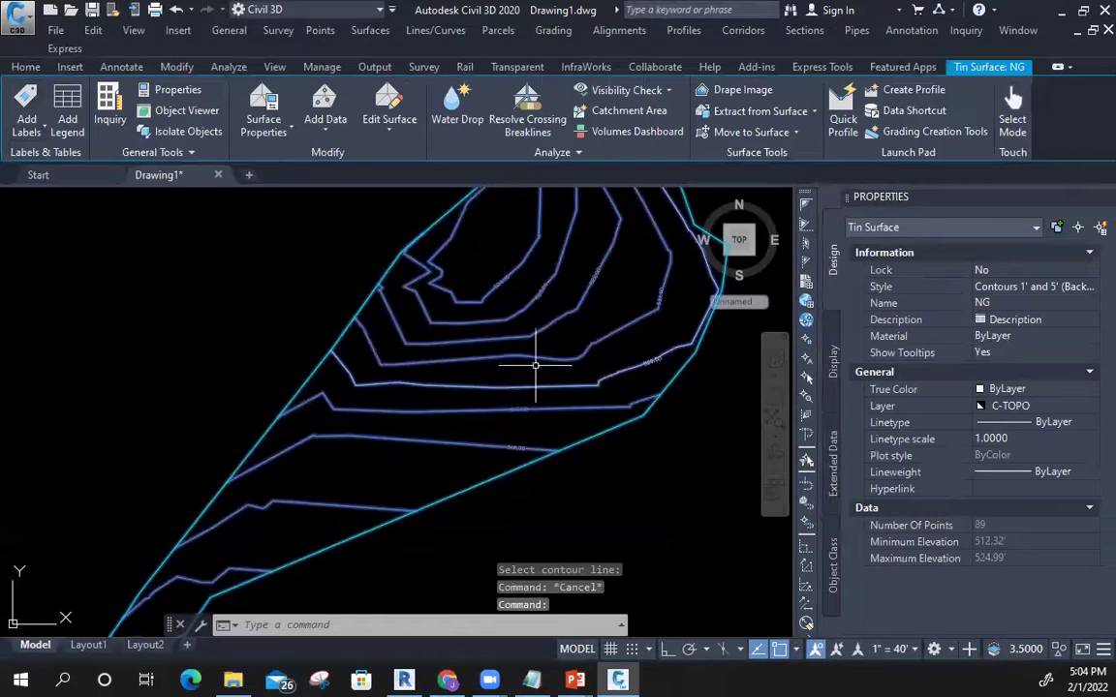
left_click(23, 131)
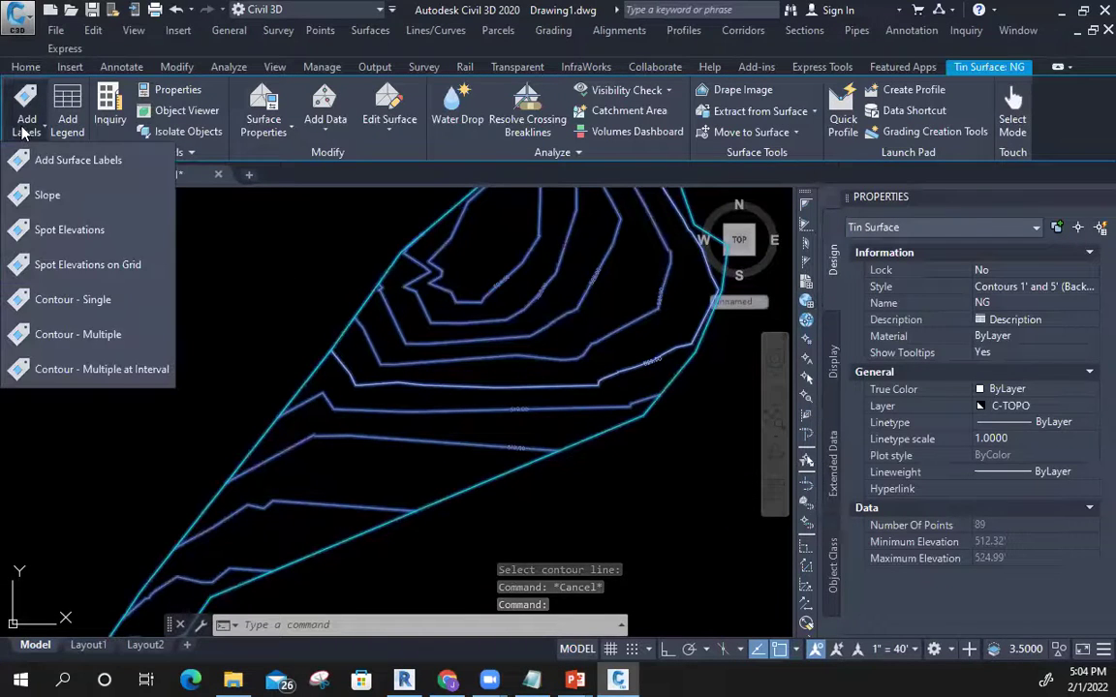
left_click(105, 334)
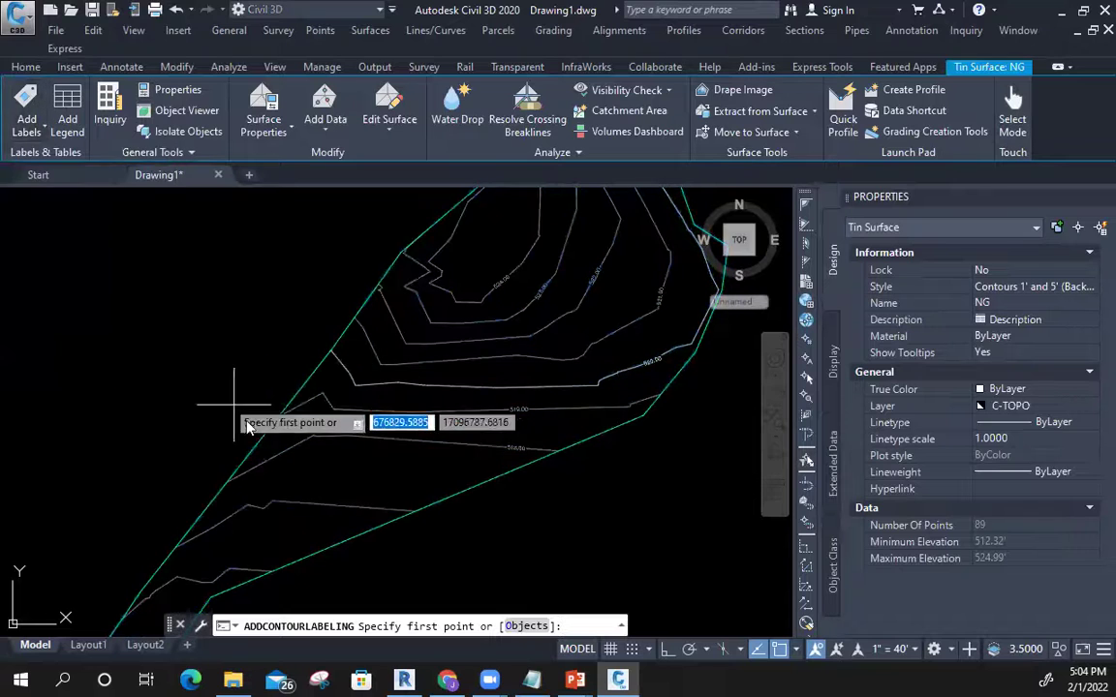
left_click(181, 586)
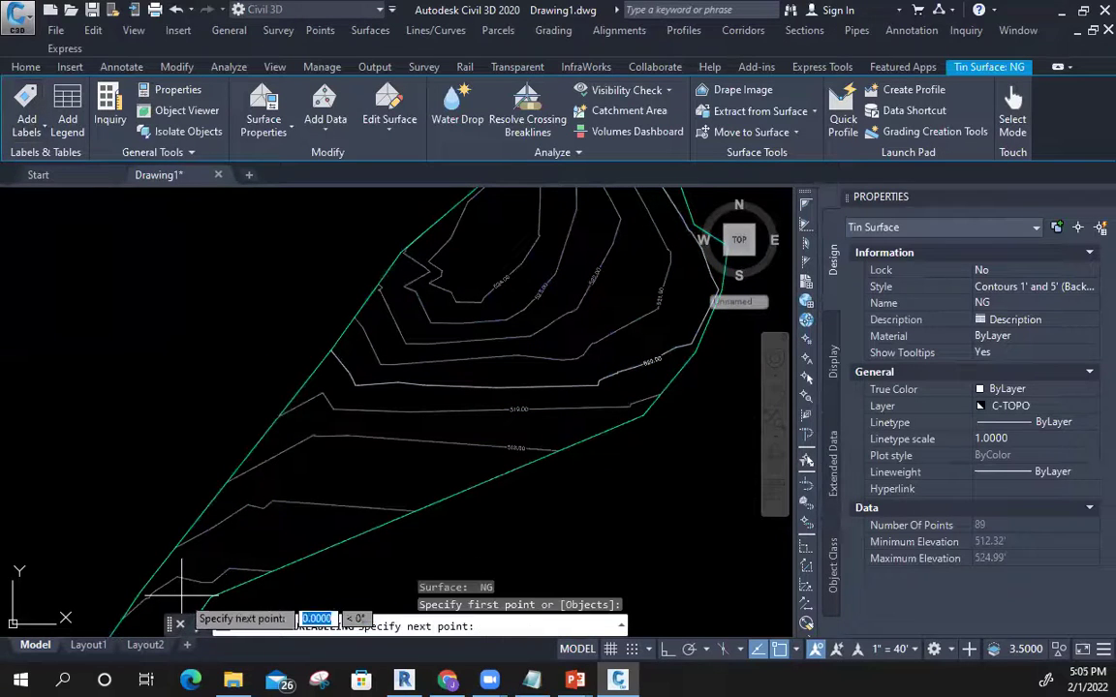
left_click(468, 277)
key("Return")
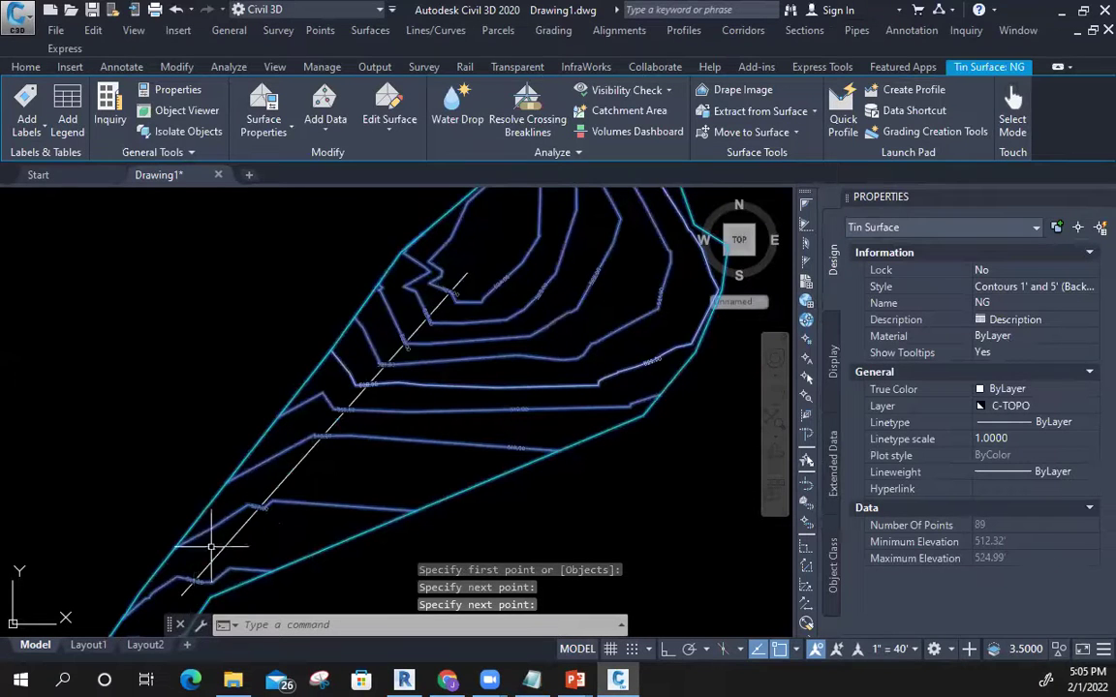
key("Escape")
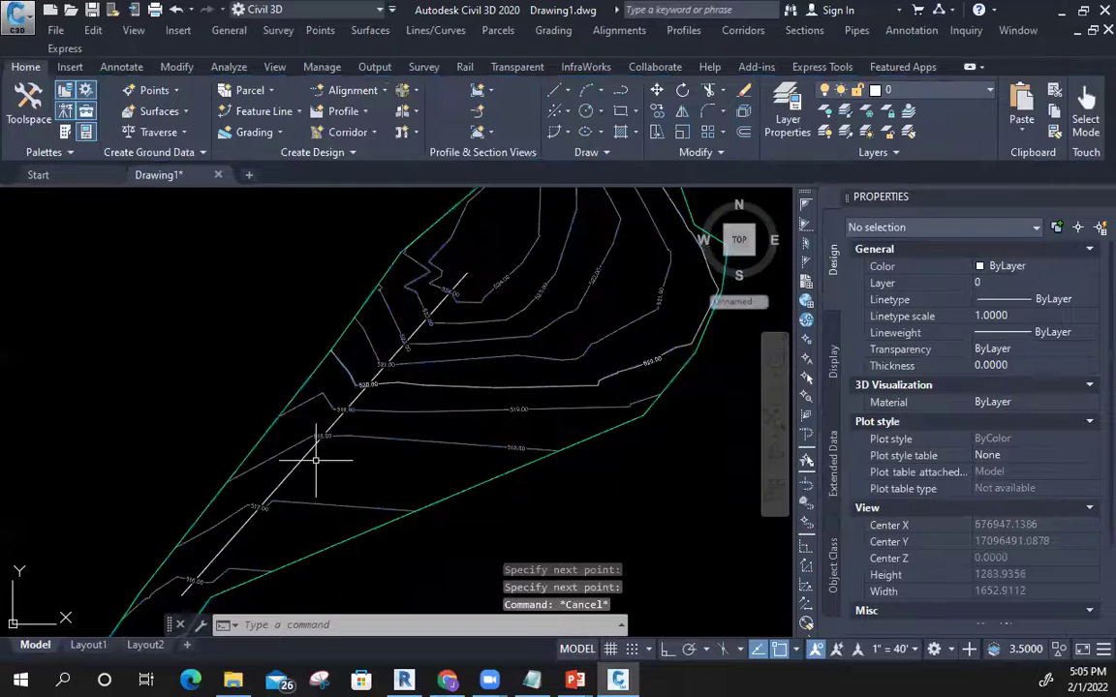
key("Escape")
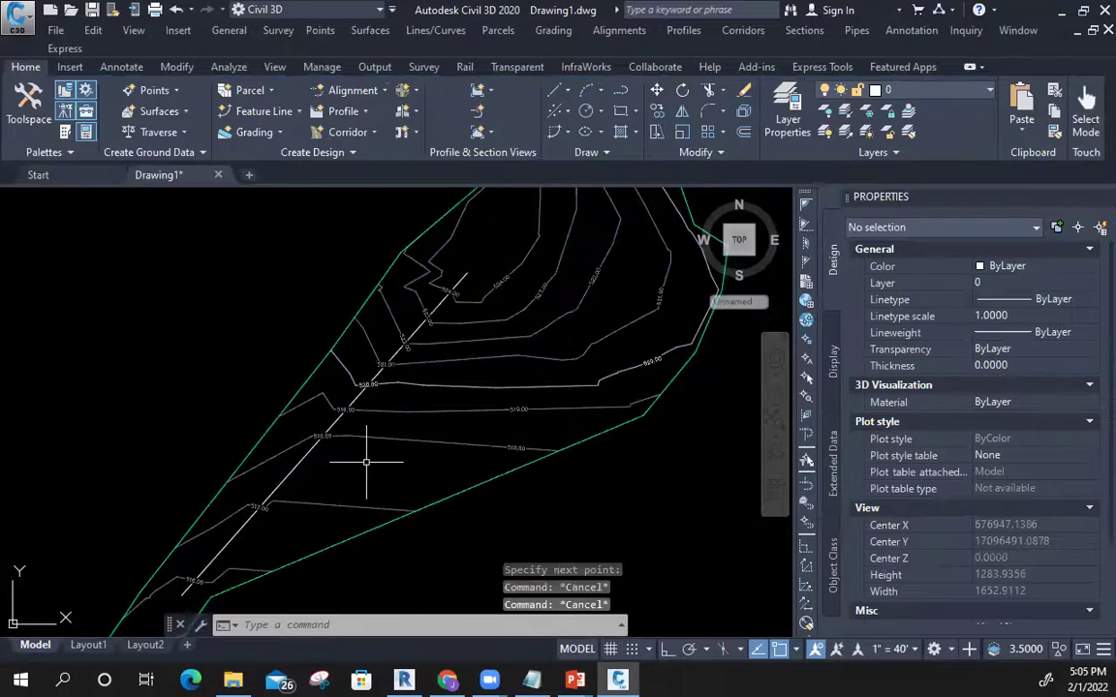
Hide the diagonal contour label line by setting its contour label line display to False, then clear the selection
scroll(366, 462, "up", 4)
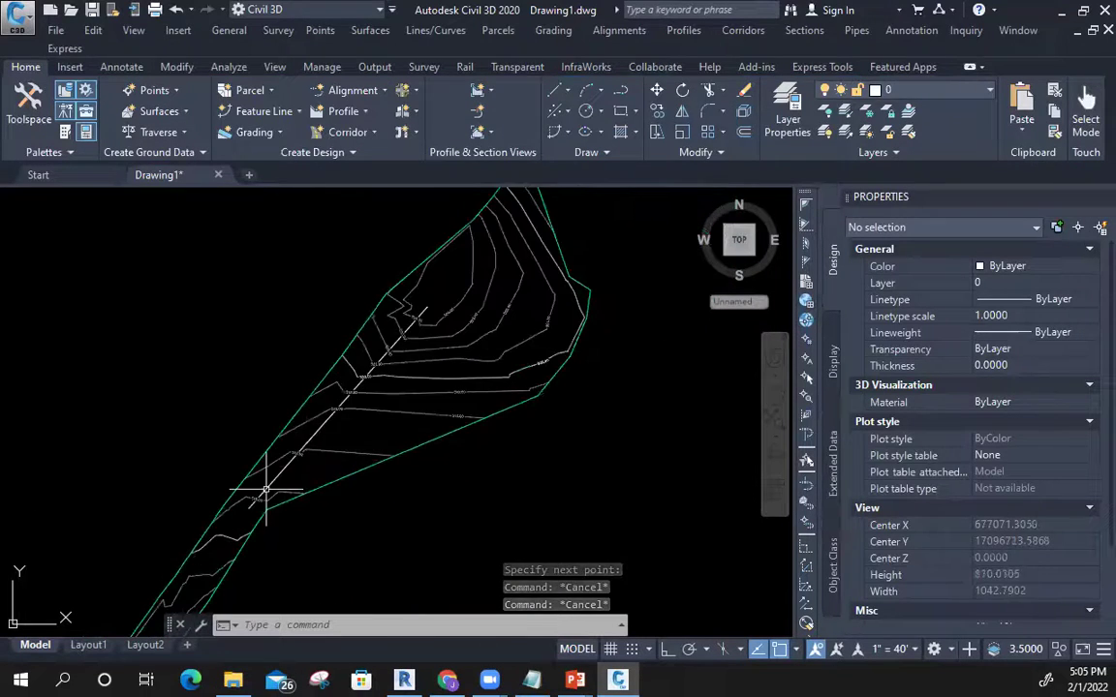
middle_click_drag(269, 489, 224, 537)
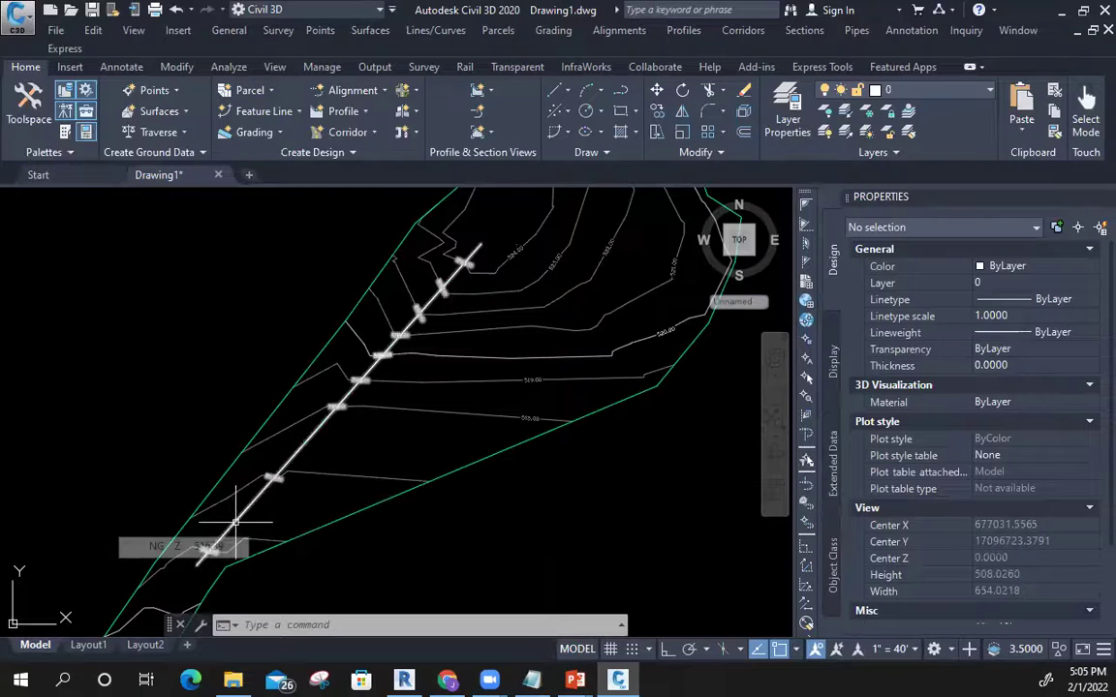
left_click(235, 522)
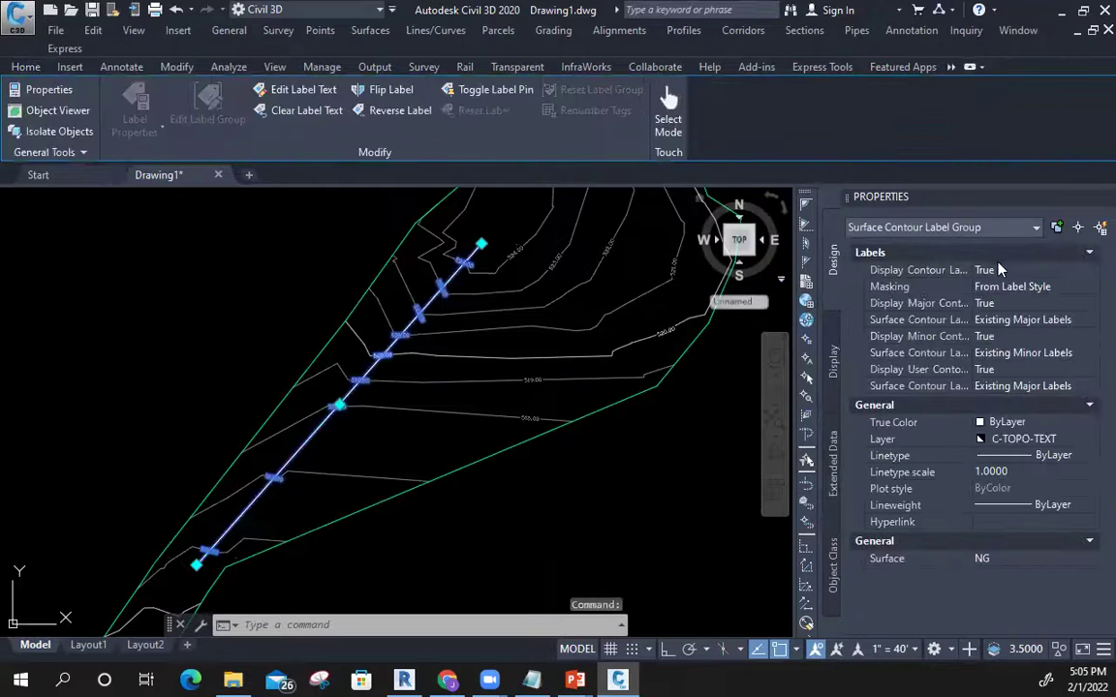
left_click(1002, 272)
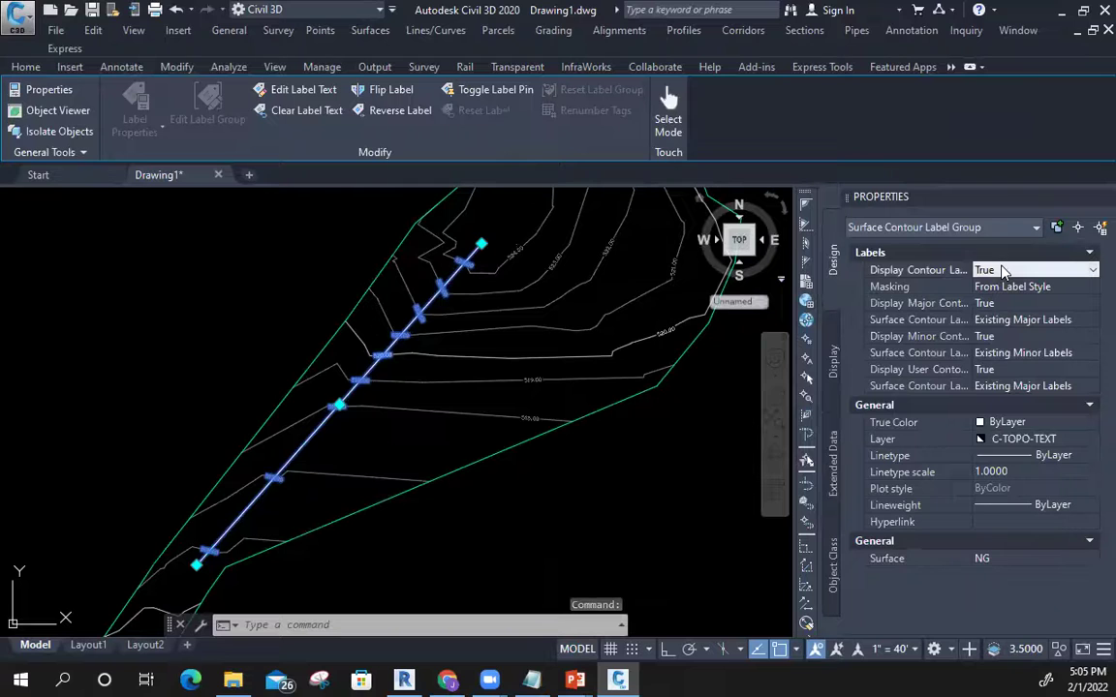
left_click(1008, 270)
left_click(1027, 287)
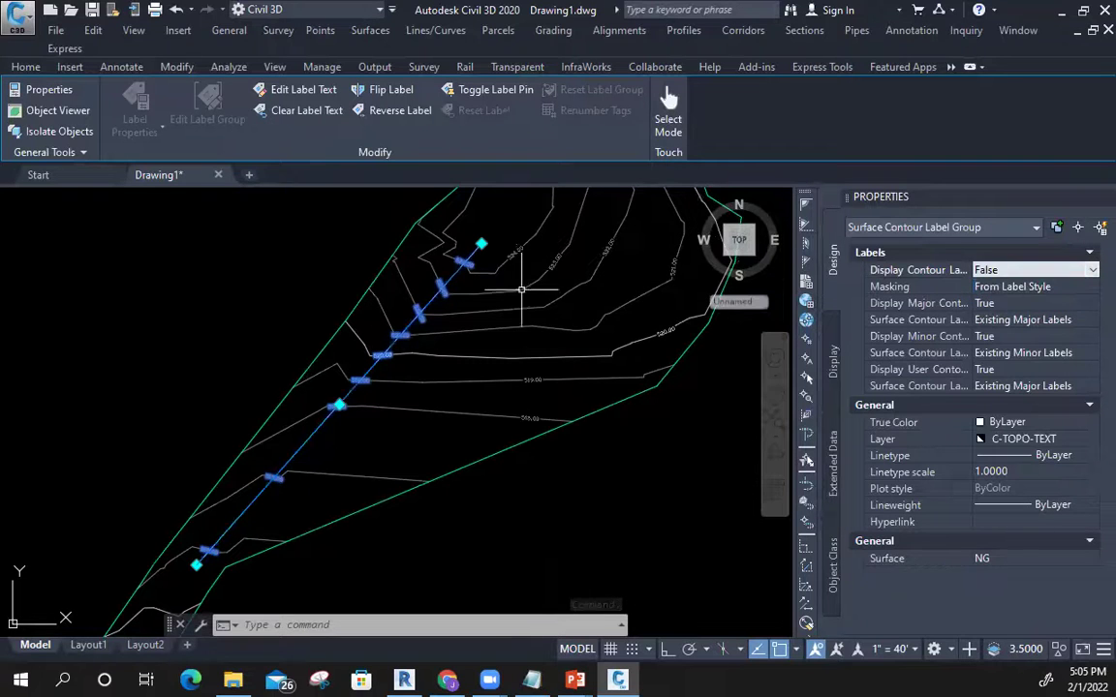
key("Escape")
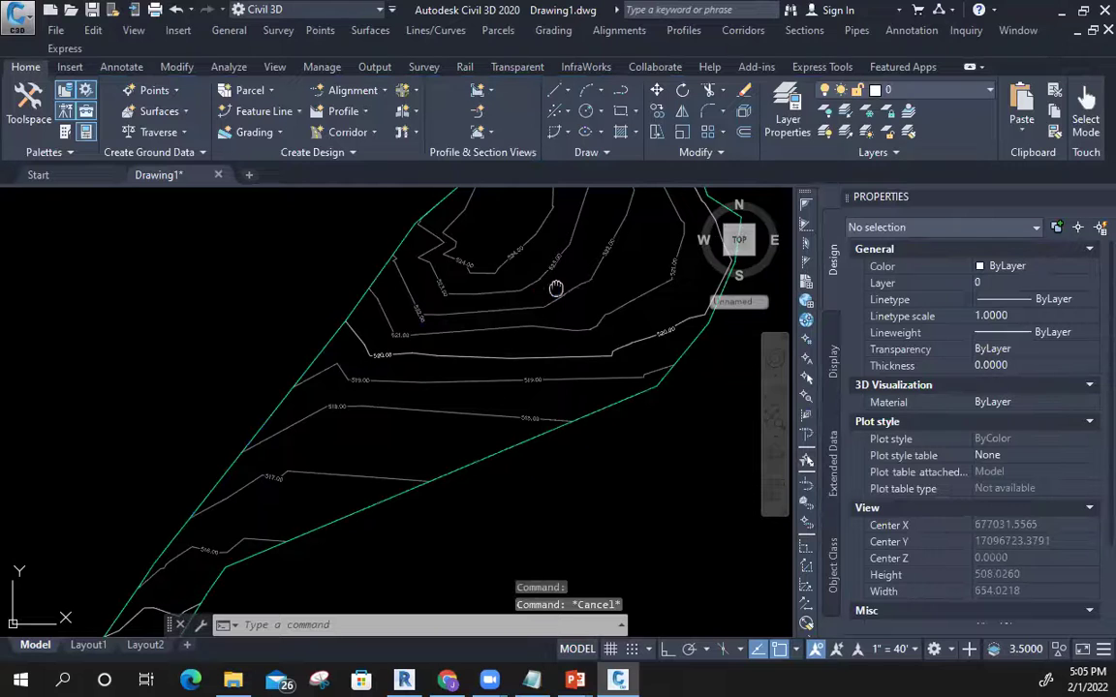
Examine the labelled contours across the wide northern part of the NG surface
middle_click_drag(568, 292, 511, 331)
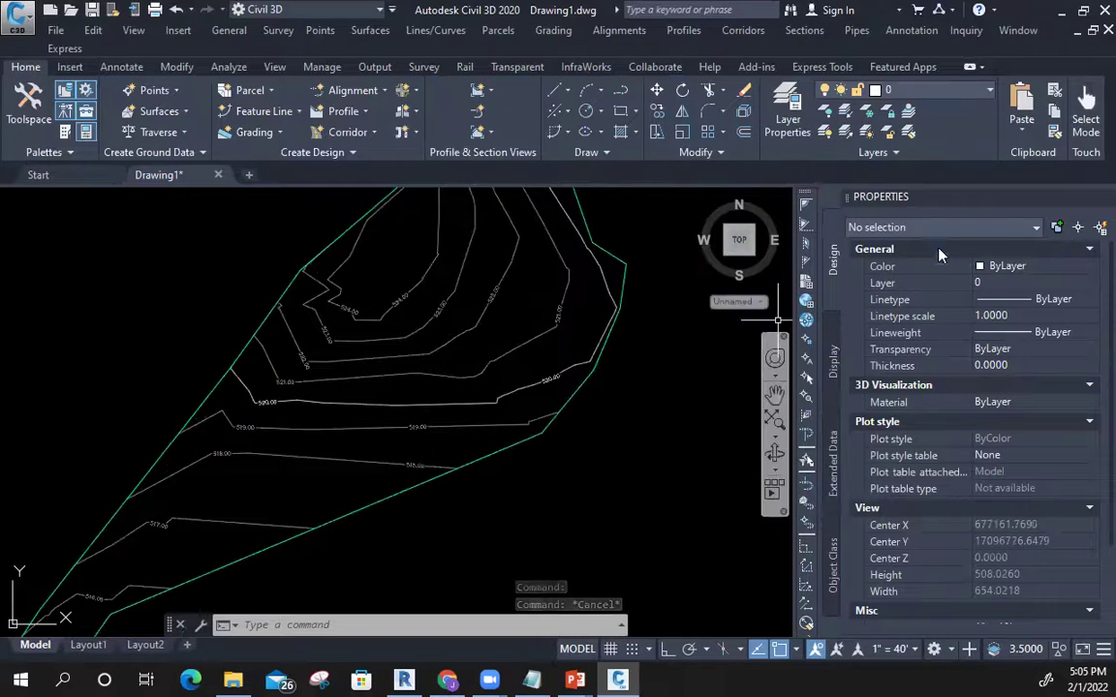
scroll(489, 448, "down", 3)
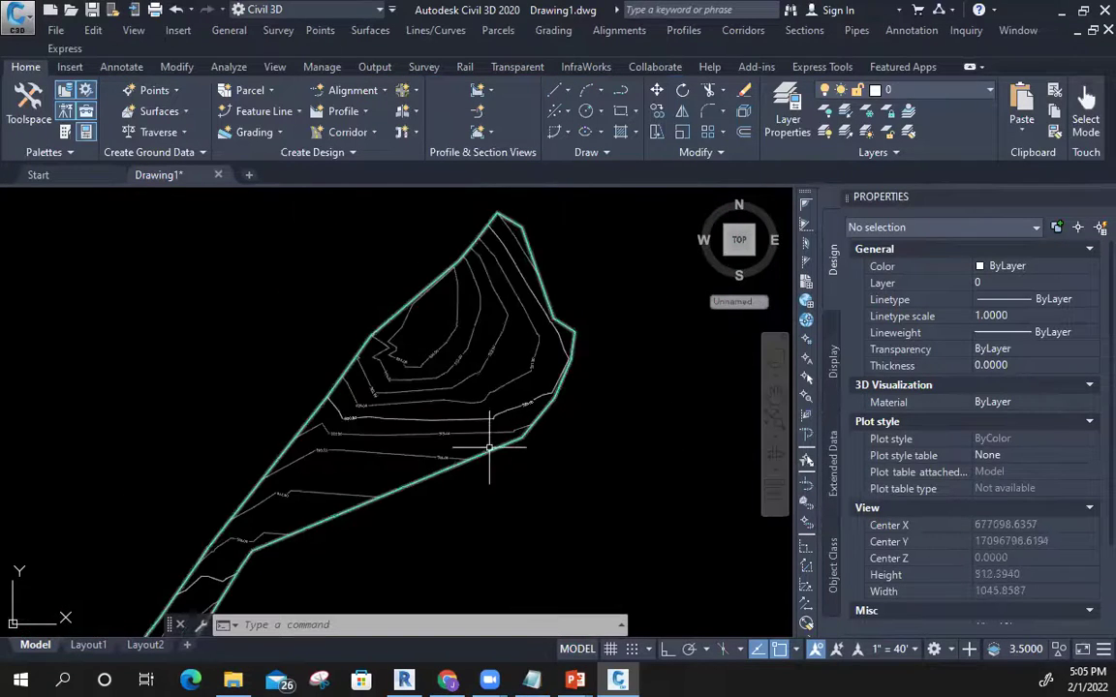
scroll(350, 416, "up", 3)
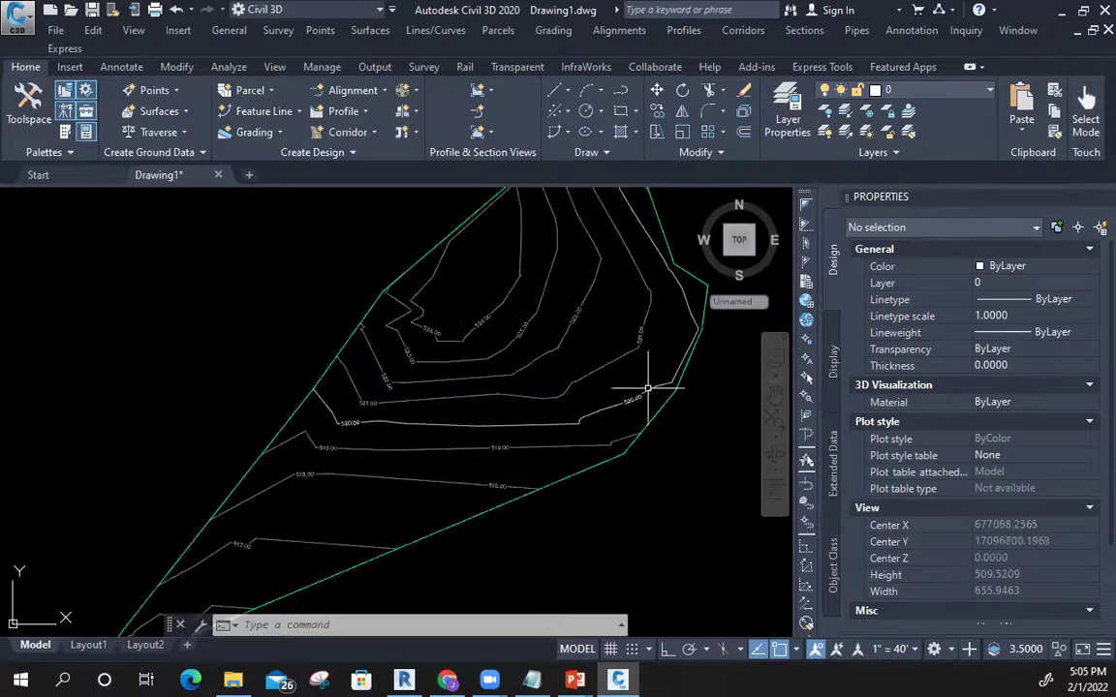
middle_click_drag(580, 381, 417, 434)
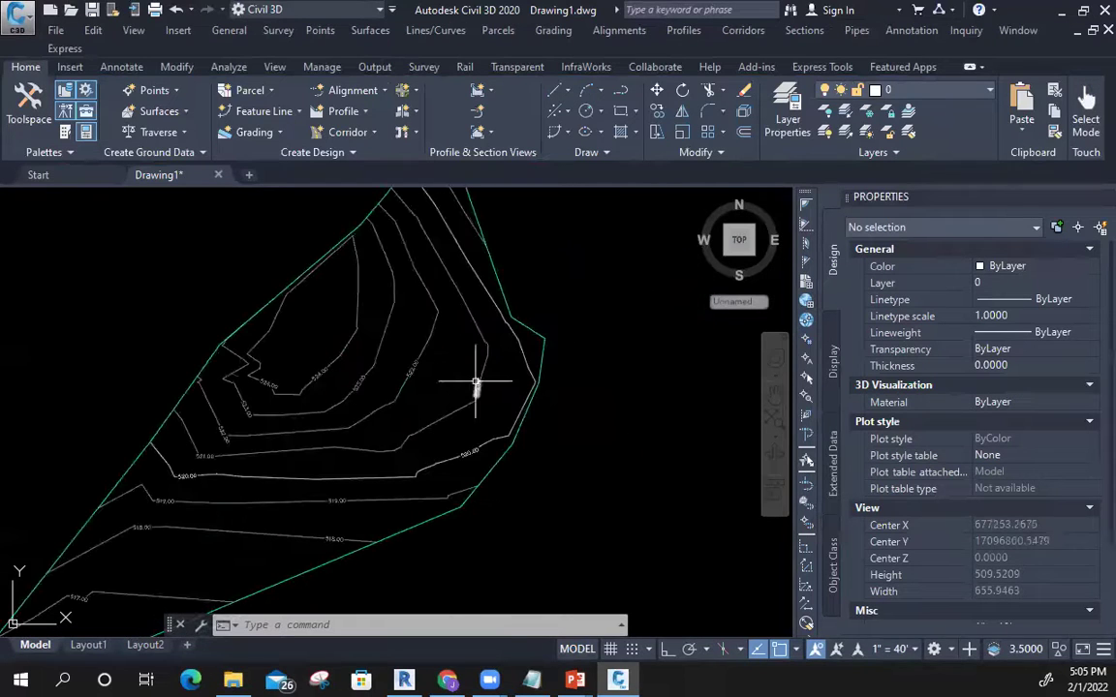
mouse_move(444, 379)
middle_mouse_down()
mouse_move(435, 416)
mouse_move(366, 374)
mouse_move(466, 325)
mouse_move(428, 326)
middle_mouse_up()
scroll(435, 417, "down", 2)
scroll(466, 325, "down", 1)
scroll(465, 315, "up", 3)
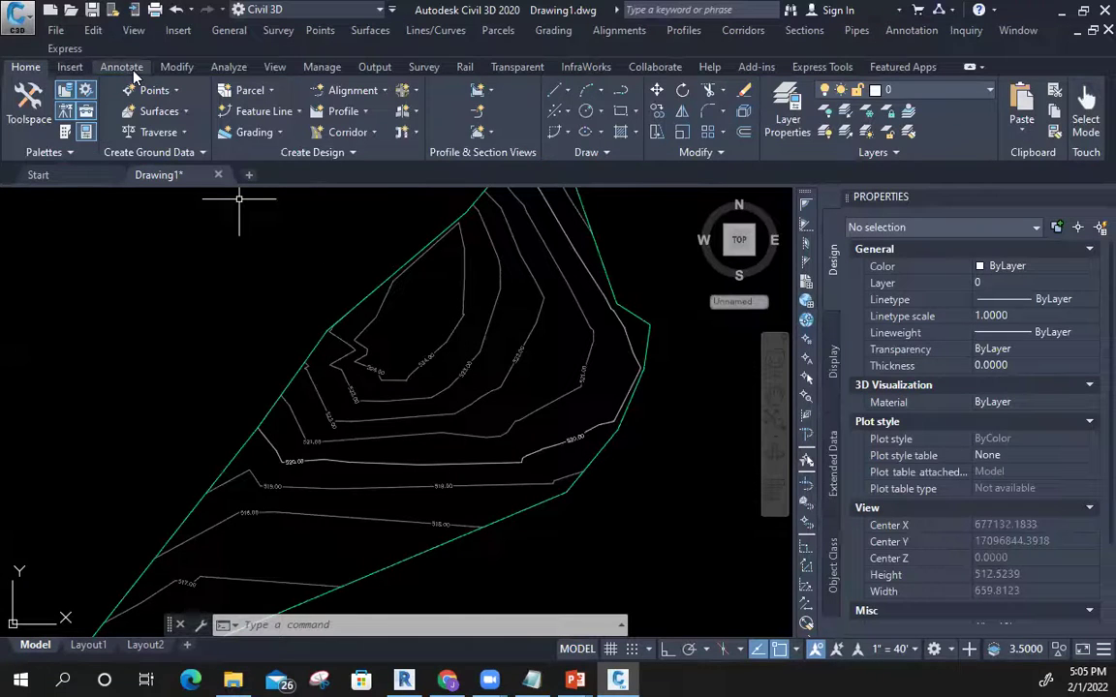
left_click(129, 67)
left_click(71, 67)
left_click(26, 67)
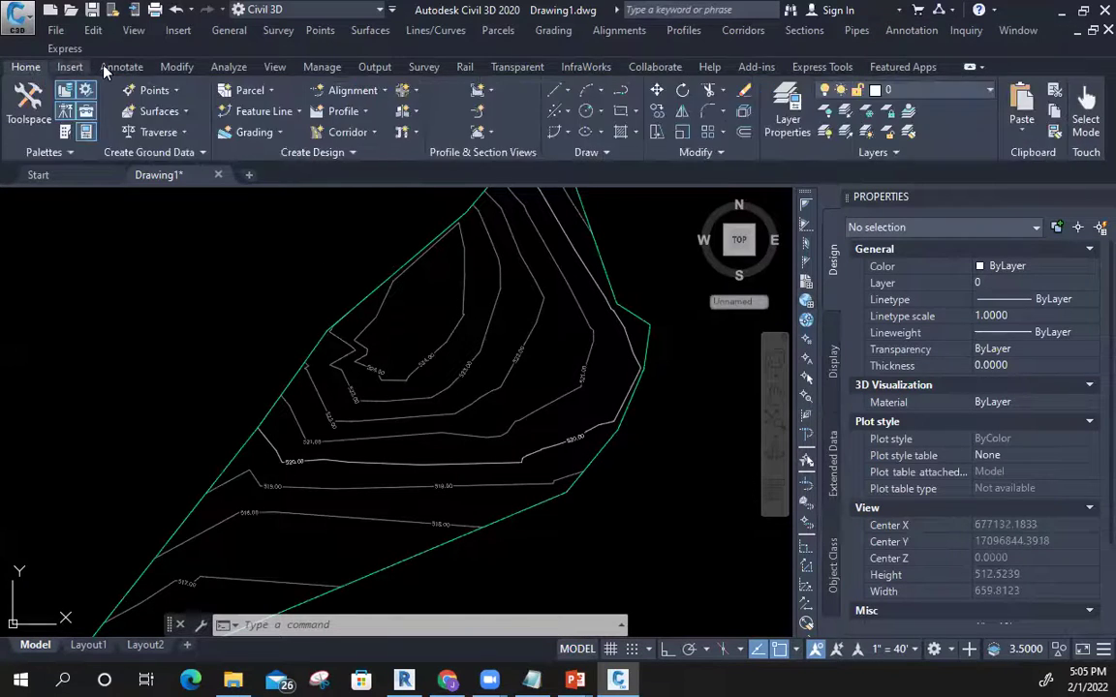
left_click(320, 30)
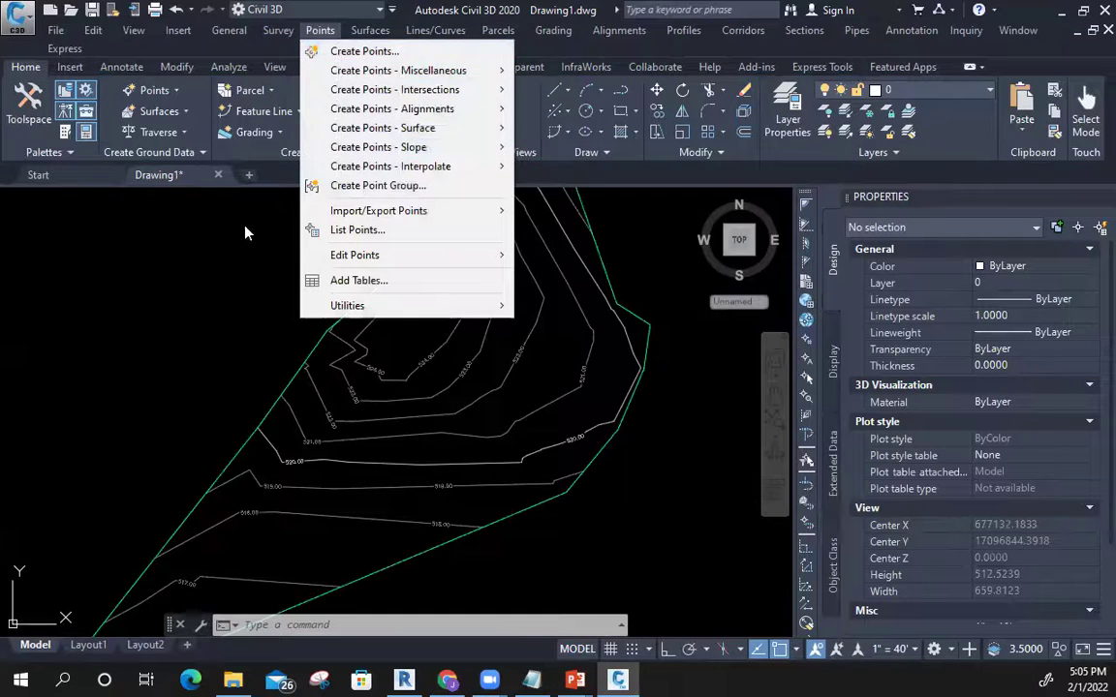
left_click(169, 287)
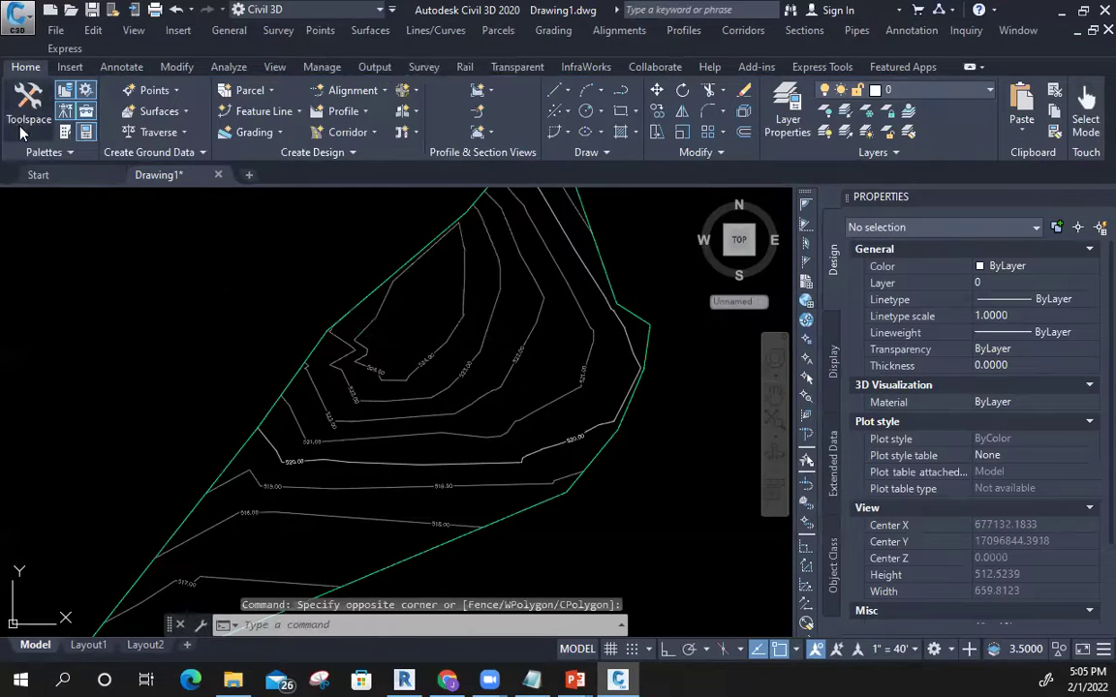
Import the points from Surface Points.TXT using the PNEZD (comma delimited) point file format
left_click(69, 66)
left_click(116, 136)
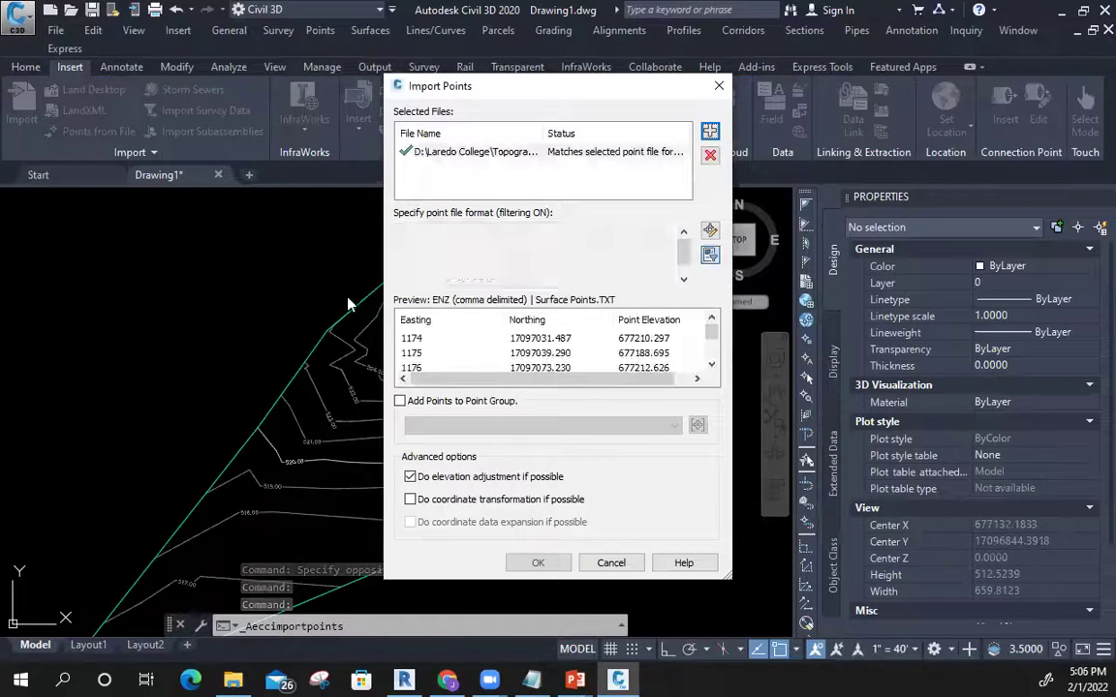
scroll(492, 272, "down", 3)
scroll(493, 276, "down", 1)
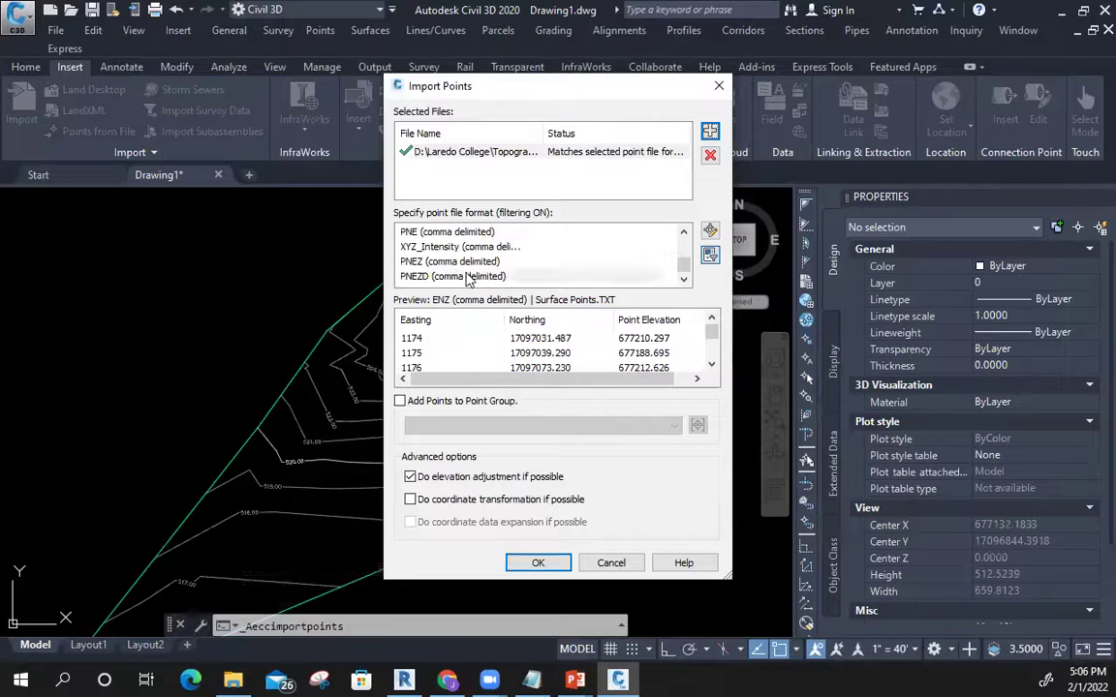
left_click(442, 276)
scroll(461, 411, "down", 4)
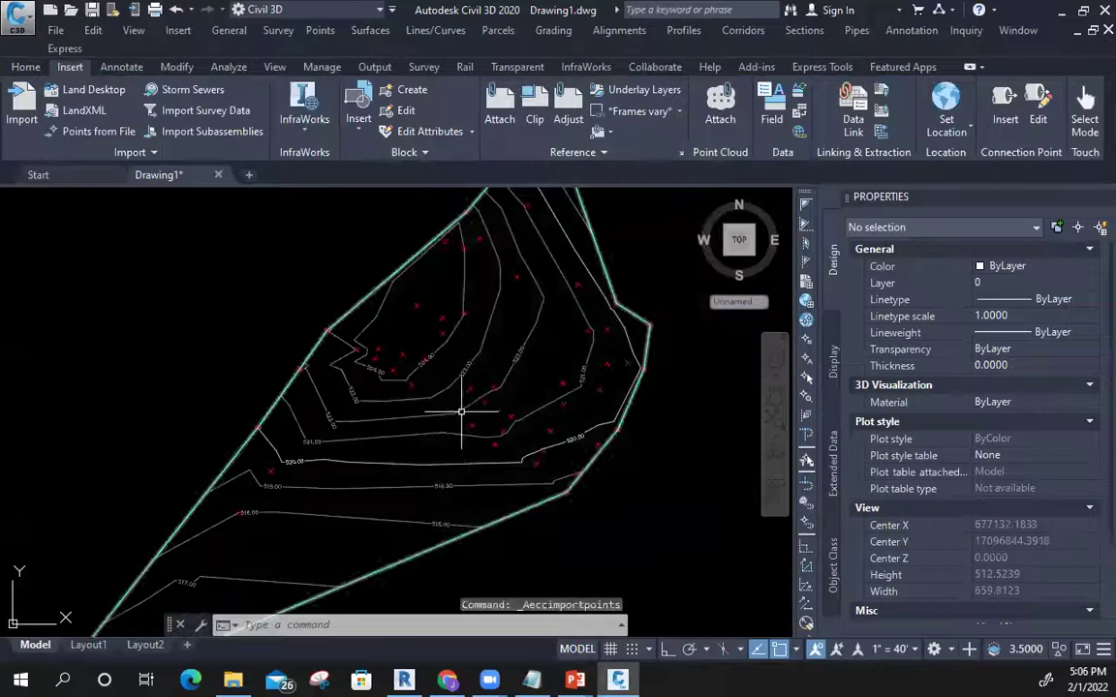
Select all similar COGO points in the drawing and set their point label style to Point#-Elevation-Description
scroll(444, 366, "up", 2)
left_click(434, 346)
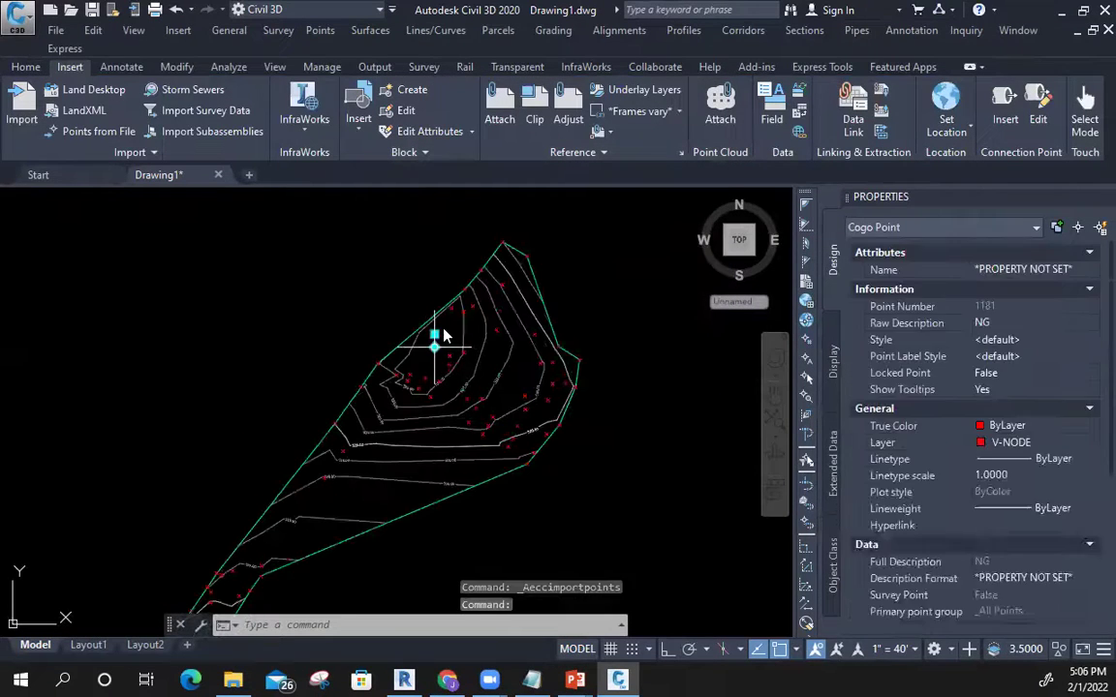
right_click(465, 360)
left_click(523, 646)
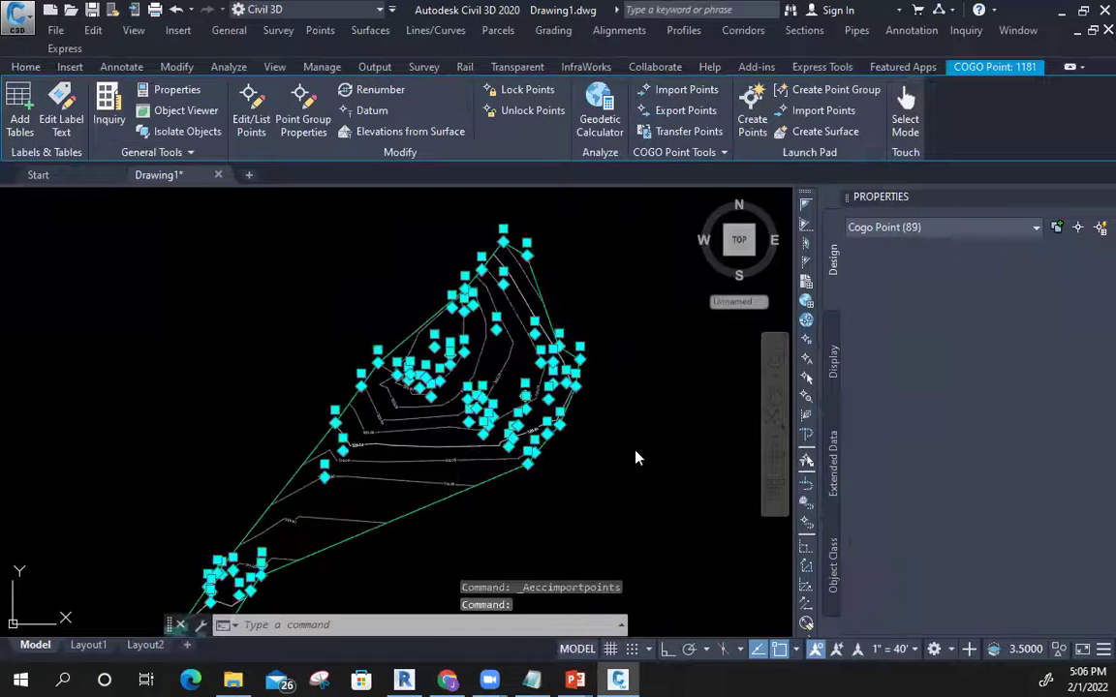
left_click(1008, 357)
left_click(1089, 356)
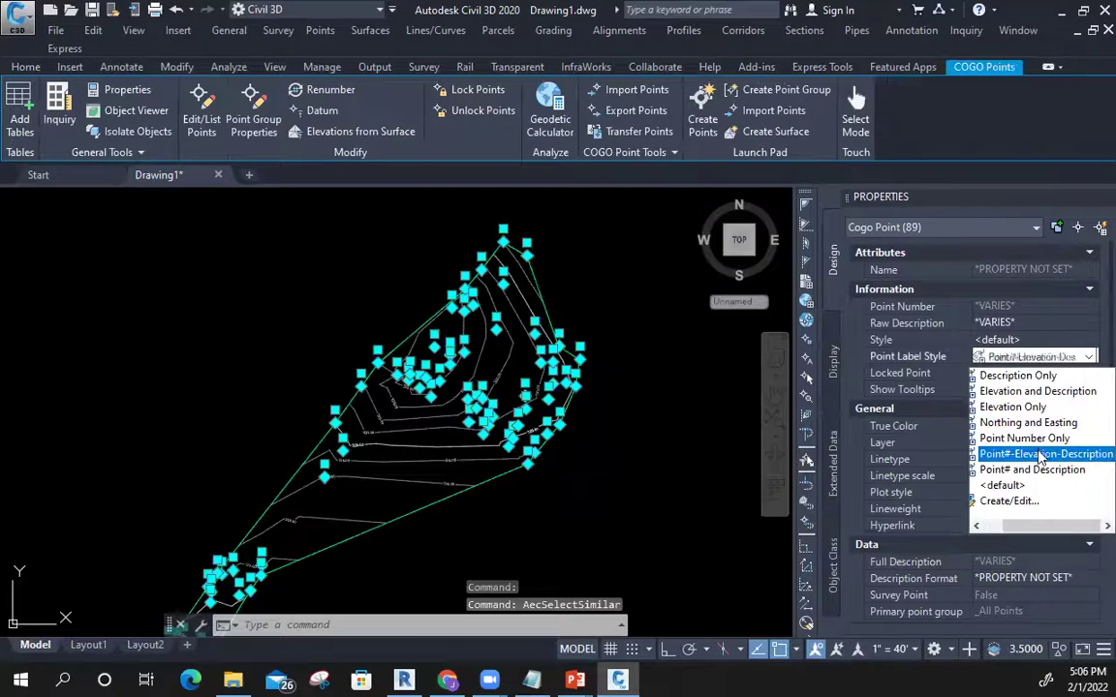
left_click(969, 453)
Examine the elevation labels of points 1181, 1182, 1183 and 1215 against the neighbouring 524 contour
scroll(466, 357, "up", 6)
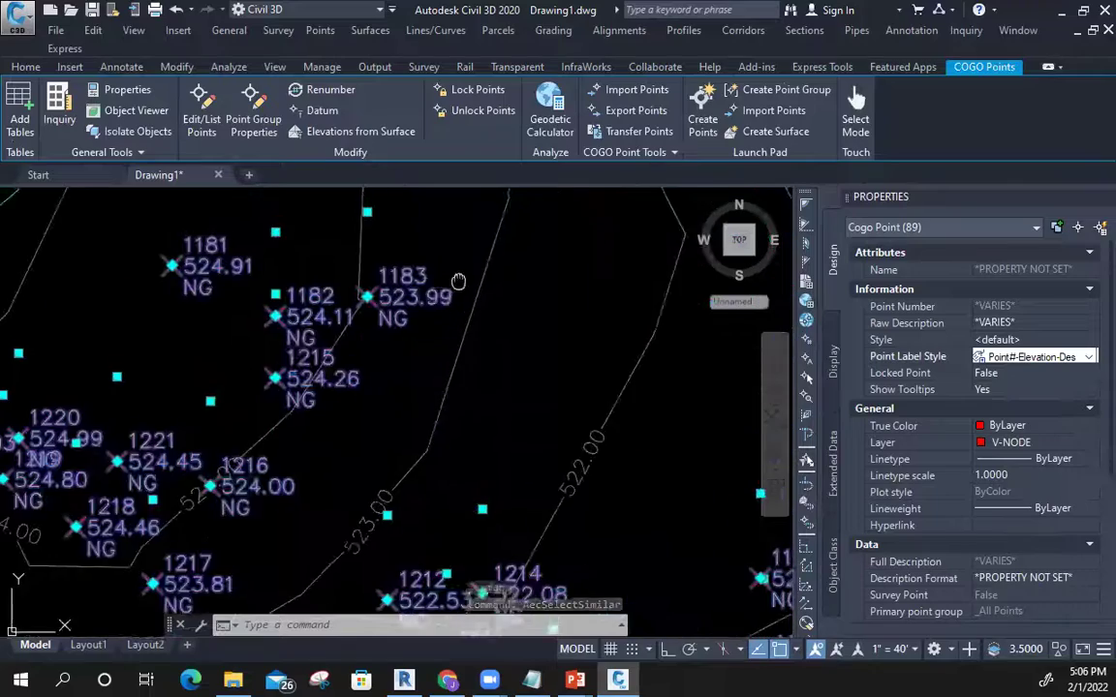
middle_click_drag(522, 351, 378, 508)
scroll(464, 444, "down", 2)
middle_click_drag(474, 458, 532, 248)
mouse_move(322, 426)
middle_mouse_down()
mouse_move(366, 326)
mouse_move(187, 359)
middle_mouse_up()
scroll(361, 369, "up", 2)
scroll(348, 374, "down", 2)
scroll(184, 254, "up", 2)
scroll(184, 254, "up", 4)
middle_click_drag(236, 267, 333, 343)
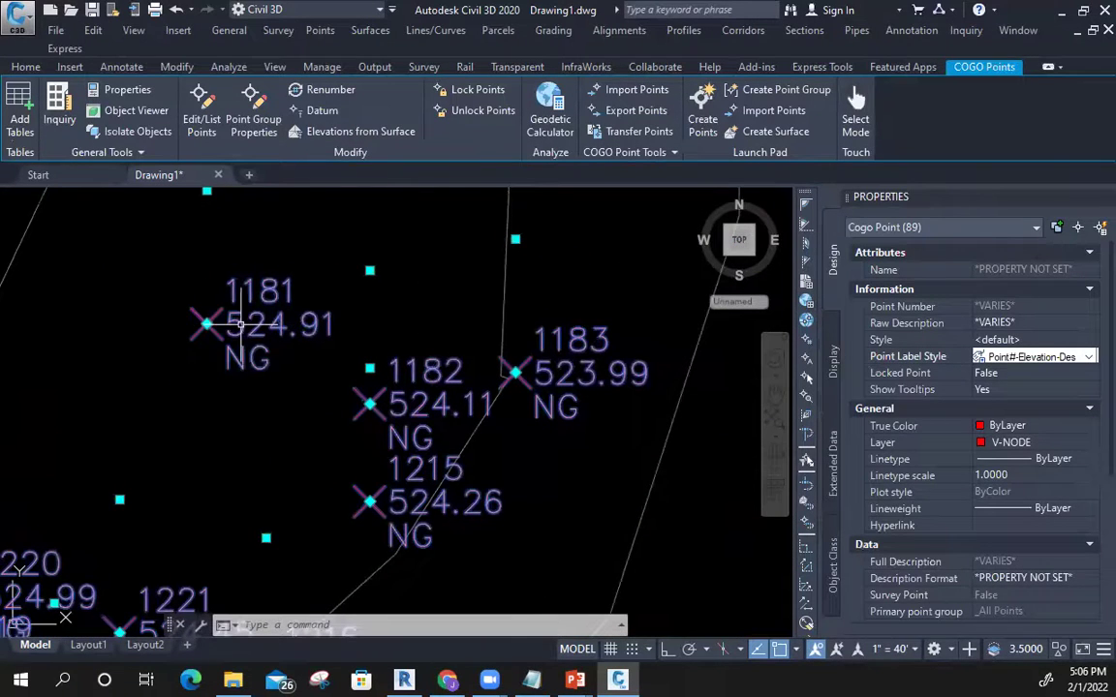
middle_click_drag(334, 322, 194, 312)
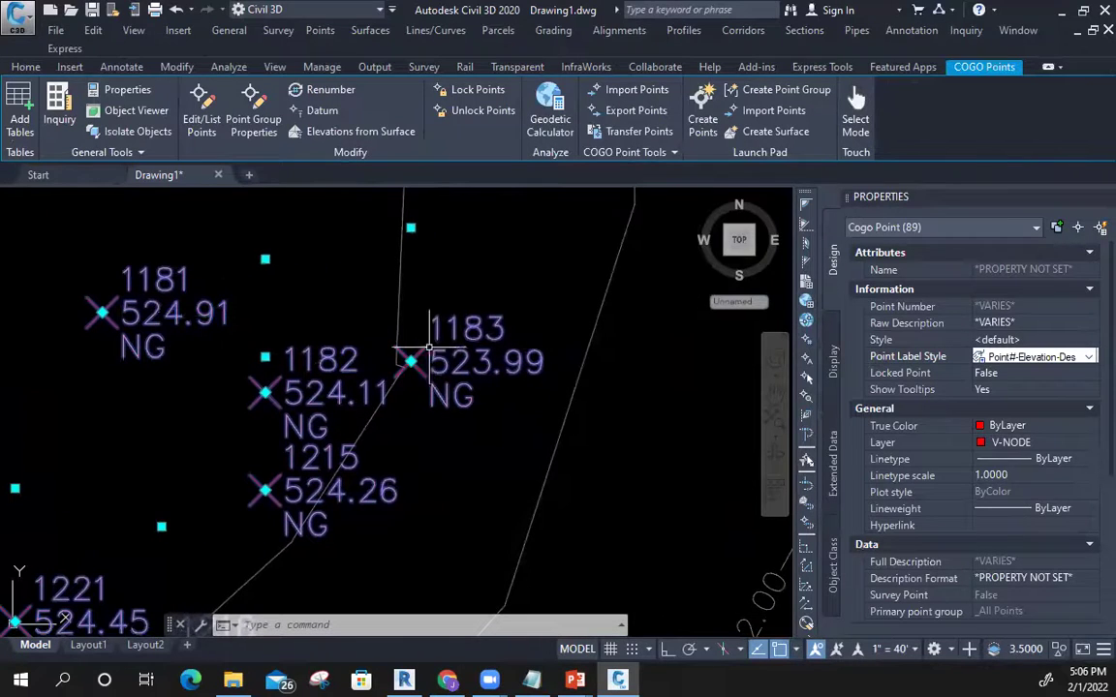
scroll(465, 362, "down", 6)
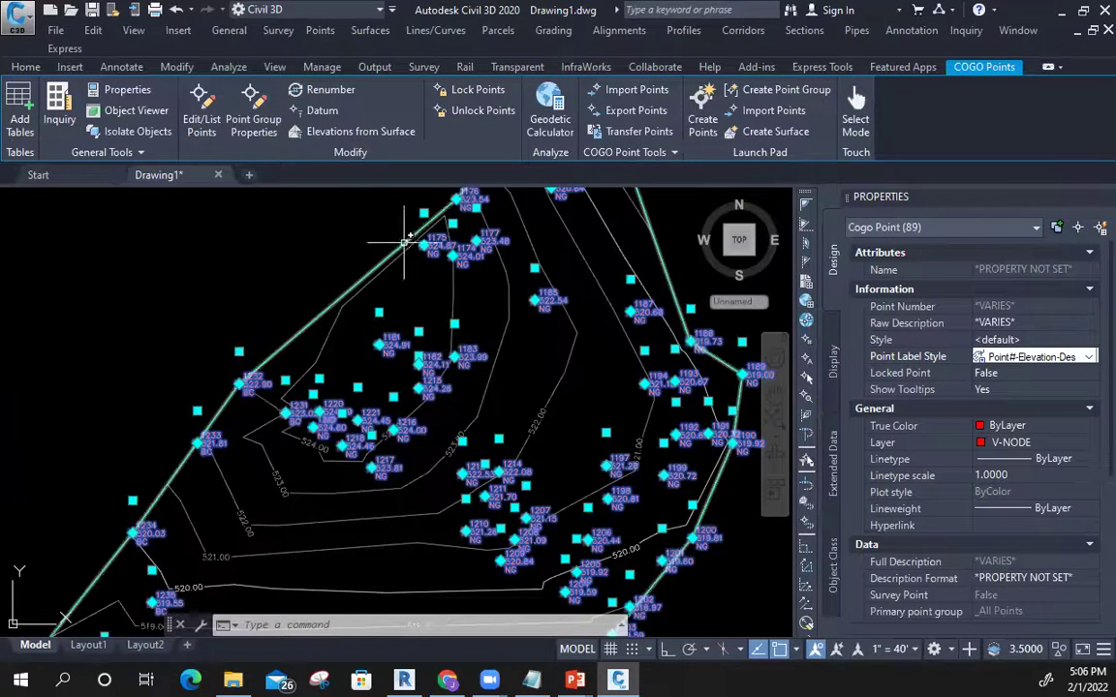
scroll(445, 291, "up", 2)
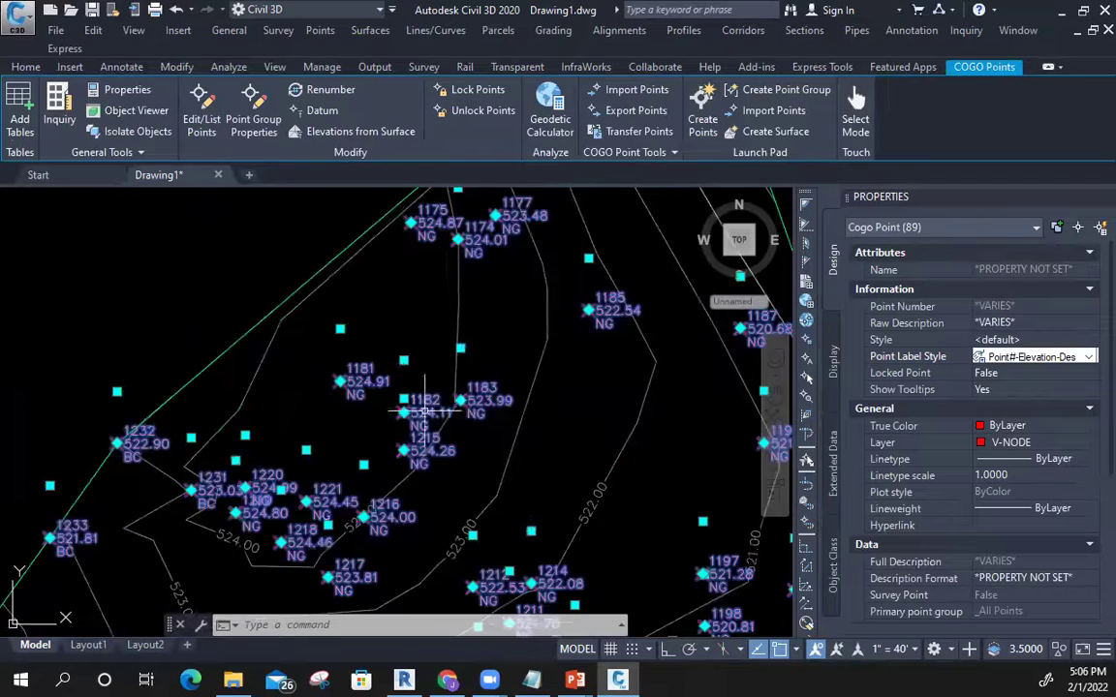
scroll(463, 400, "up", 2)
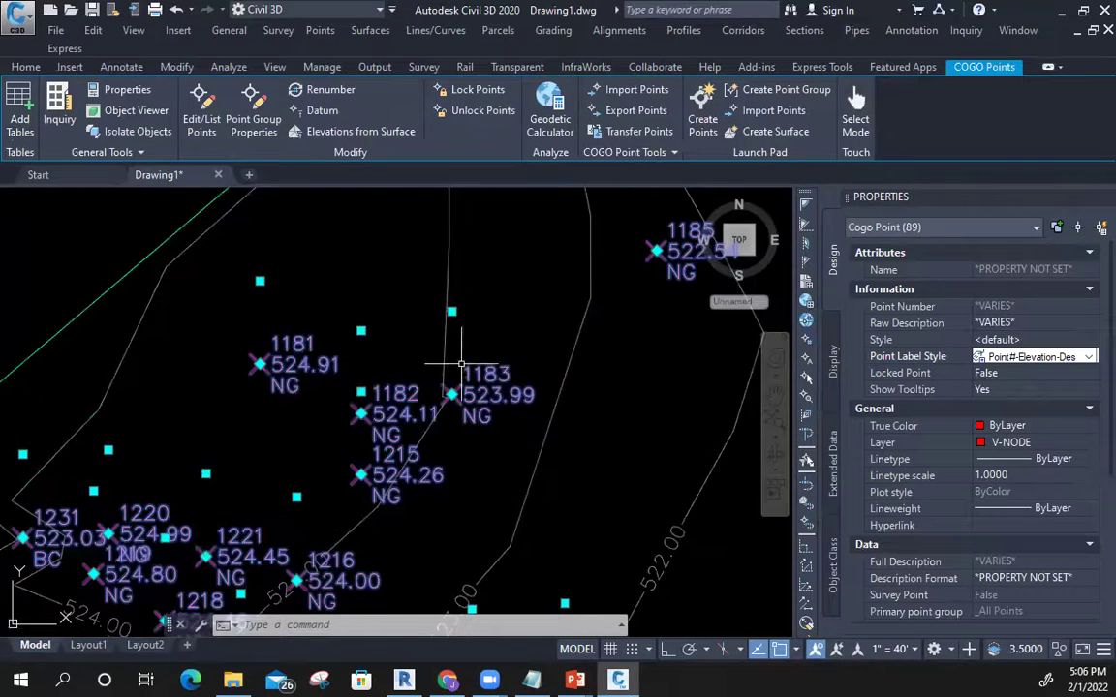
scroll(436, 339, "down", 2)
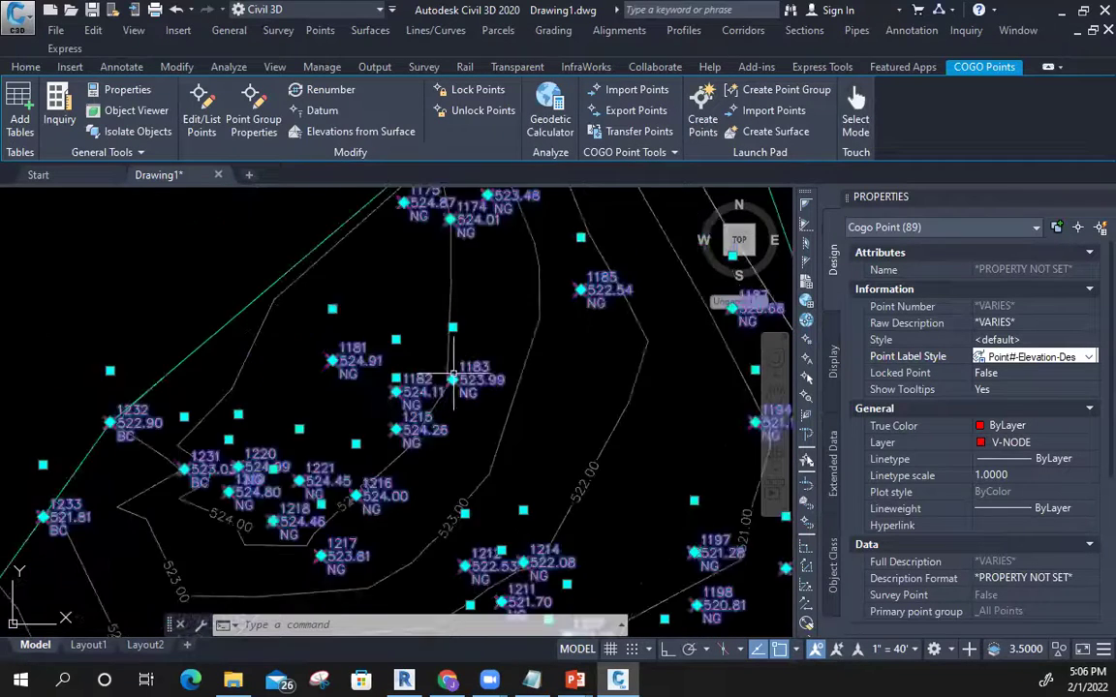
Compare the point elevations between the 524 and 520 contours, from points 1217, 1212 and 1214 out to both surface boundaries
middle_click_drag(387, 365, 246, 344)
middle_click_drag(230, 408, 283, 380)
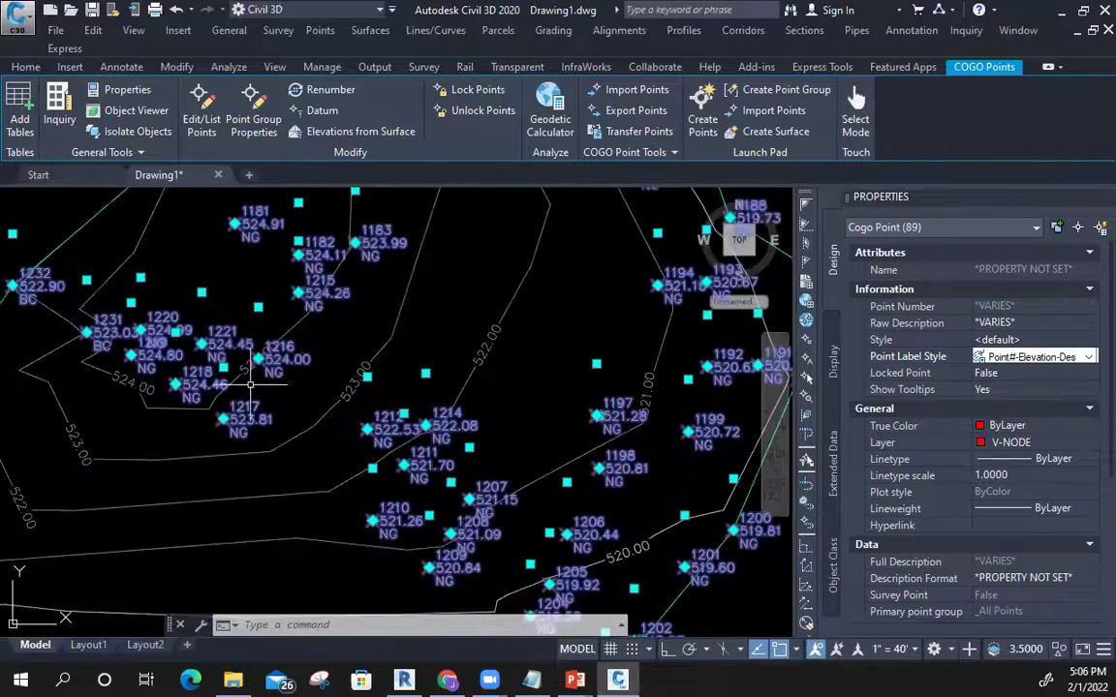
scroll(405, 429, "up", 2)
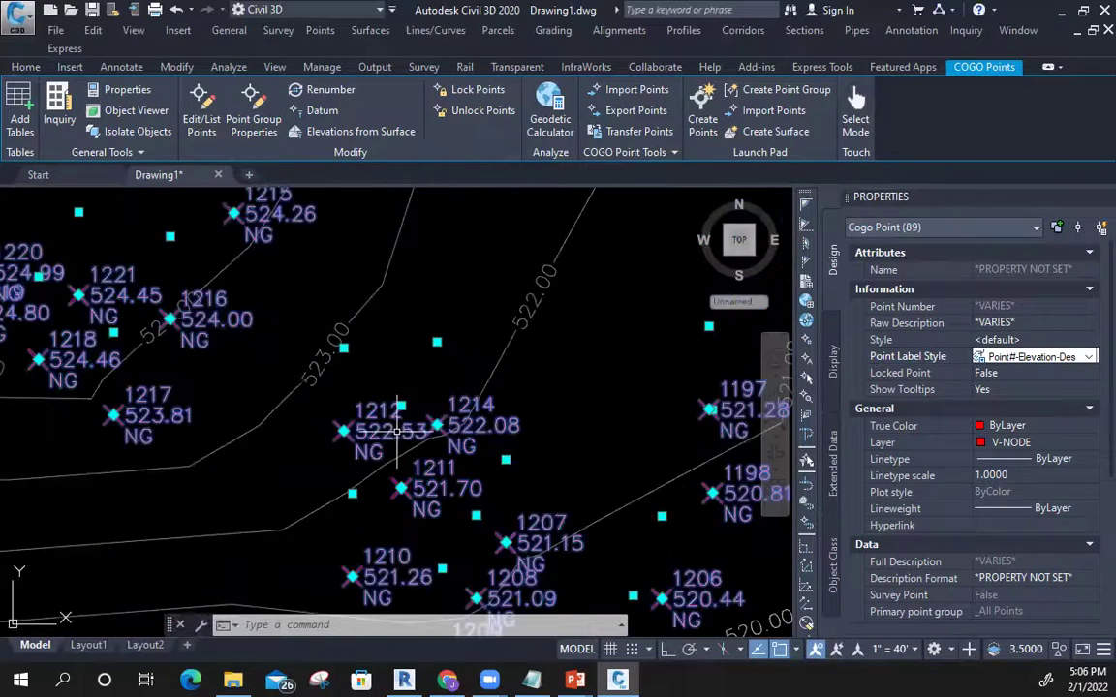
middle_click_drag(387, 436, 384, 466)
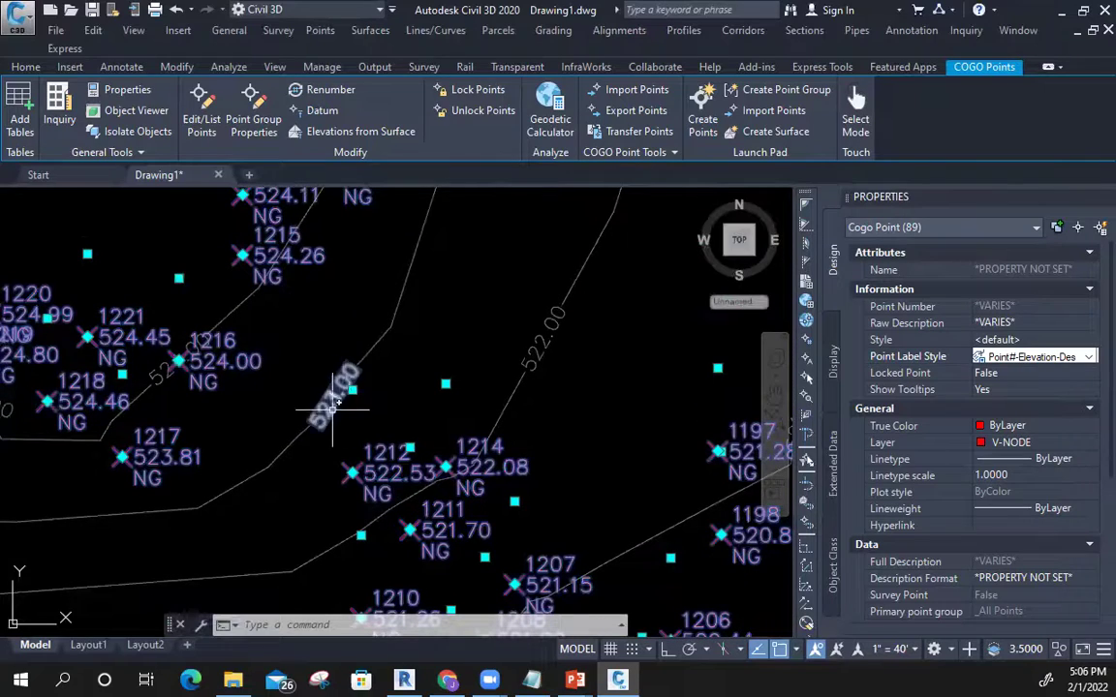
scroll(290, 350, "down", 2)
scroll(251, 349, "down", 2)
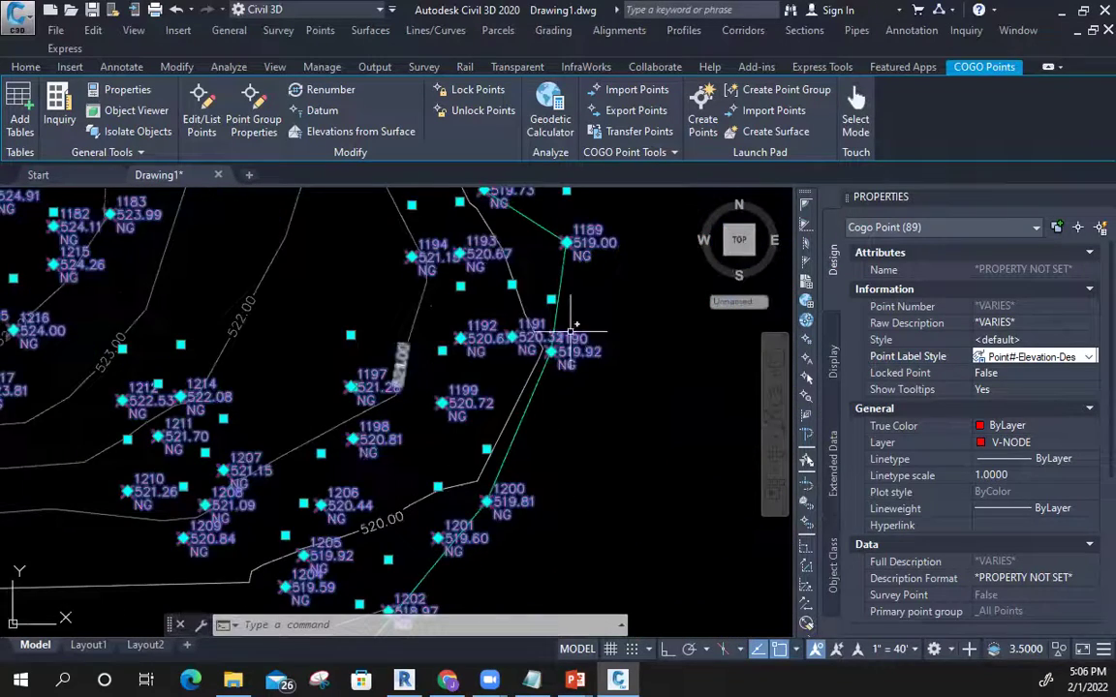
scroll(250, 351, "down", 2)
middle_click_drag(251, 350, 349, 352)
scroll(300, 318, "up", 3)
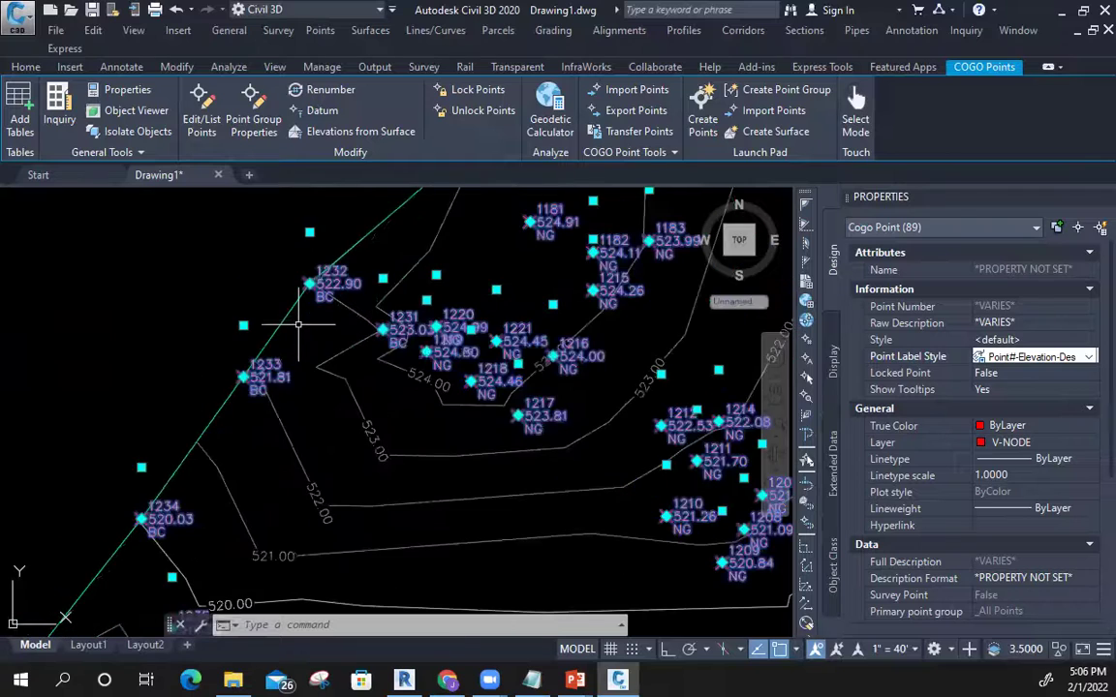
scroll(330, 291, "up", 2)
scroll(338, 259, "down", 2)
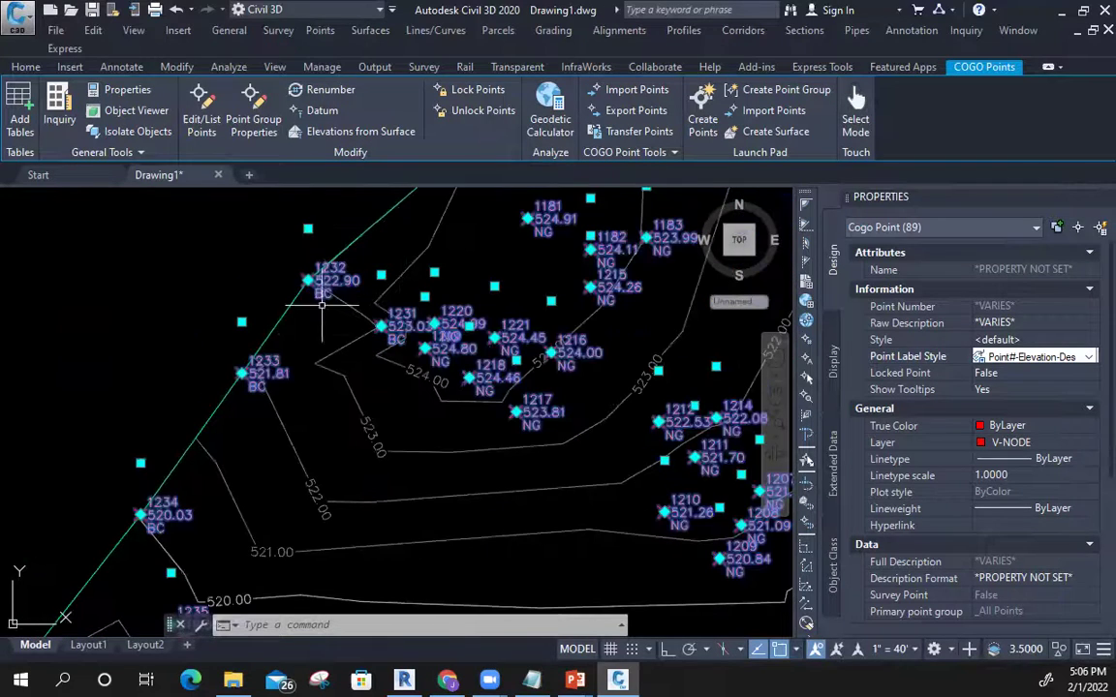
Examine the BC points 1237 and 1241 to 1243 around the 516 contour in the narrow southwestern part of the surface
scroll(301, 331, "down", 2)
middle_click_drag(253, 397, 329, 184)
middle_click_drag(194, 423, 364, 219)
scroll(189, 367, "up", 2)
scroll(186, 368, "up", 2)
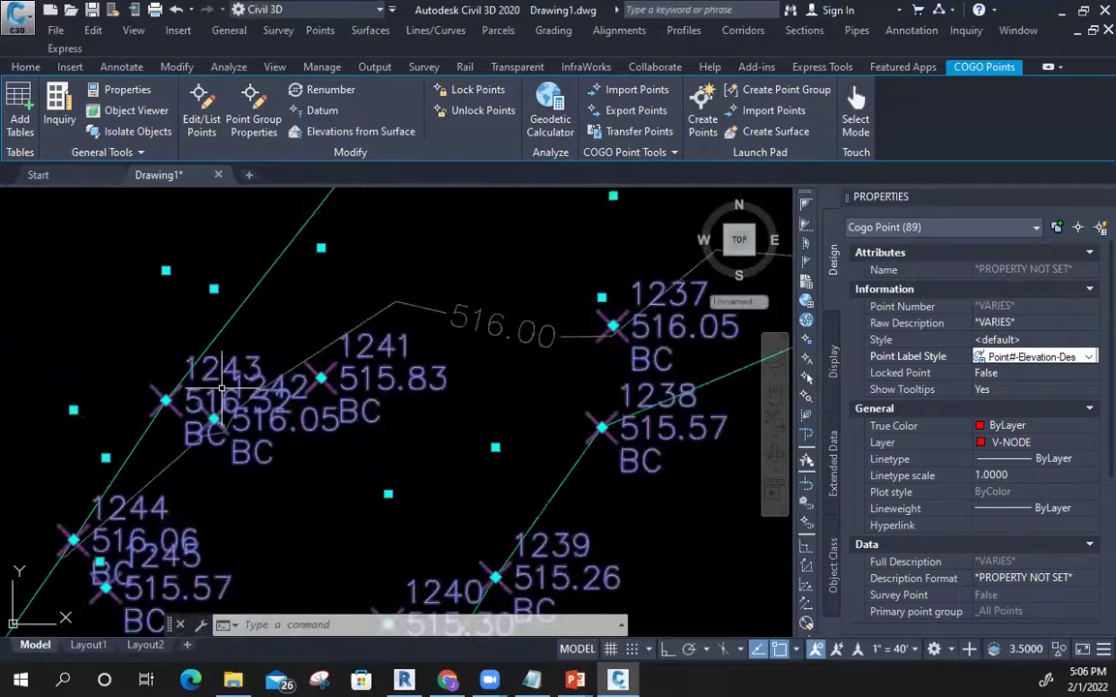
scroll(208, 411, "up", 2)
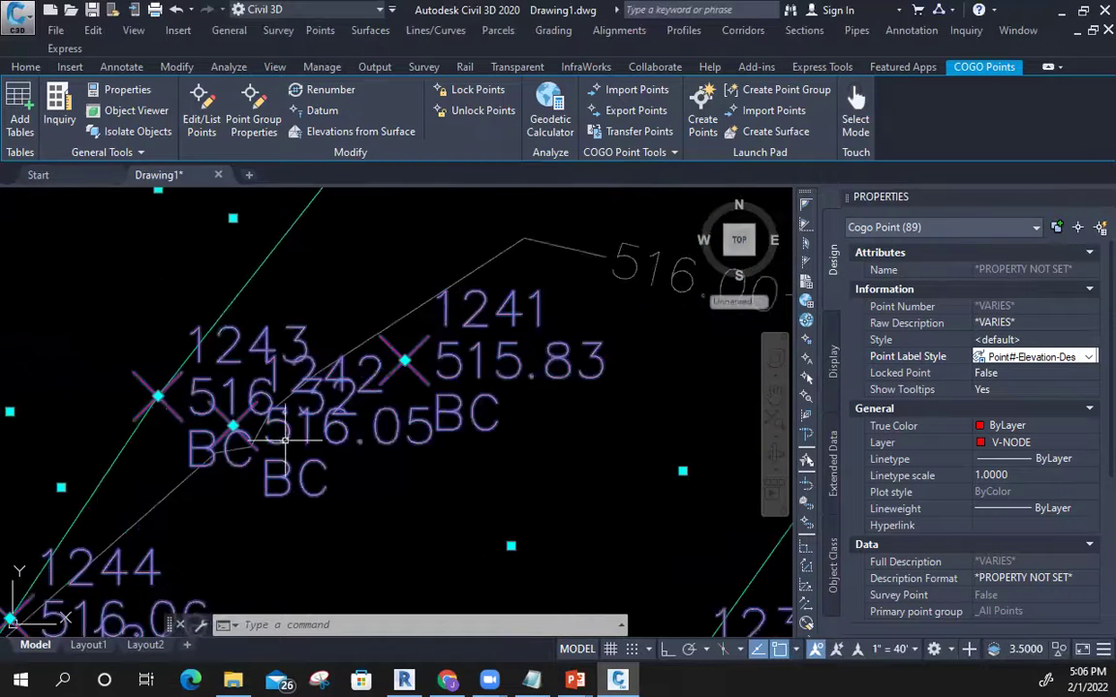
mouse_move(276, 426)
middle_mouse_down()
mouse_move(301, 281)
mouse_move(242, 426)
middle_mouse_up()
scroll(269, 371, "down", 3)
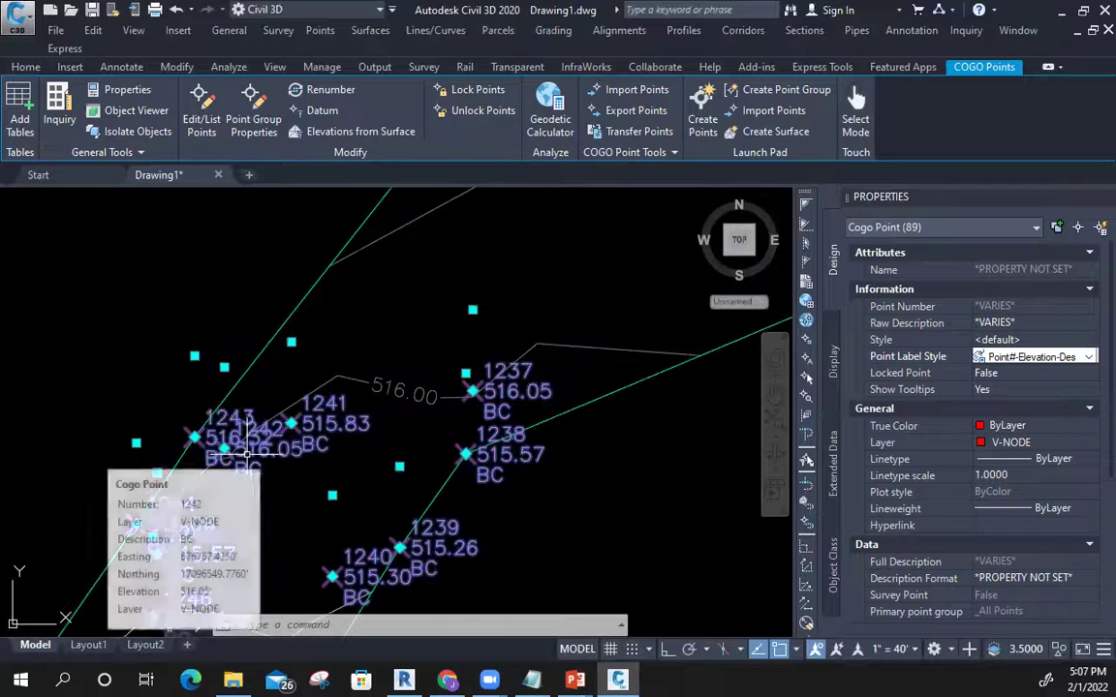
mouse_move(261, 358)
middle_mouse_down()
mouse_move(243, 407)
mouse_move(210, 428)
middle_mouse_up()
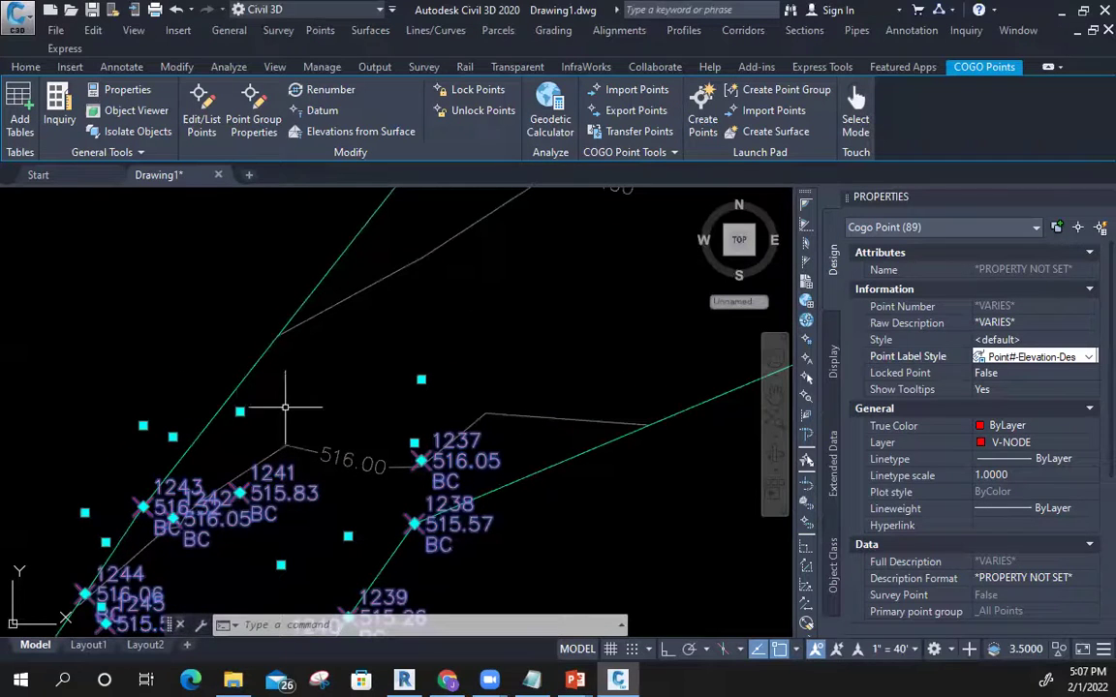
scroll(298, 387, "down", 4)
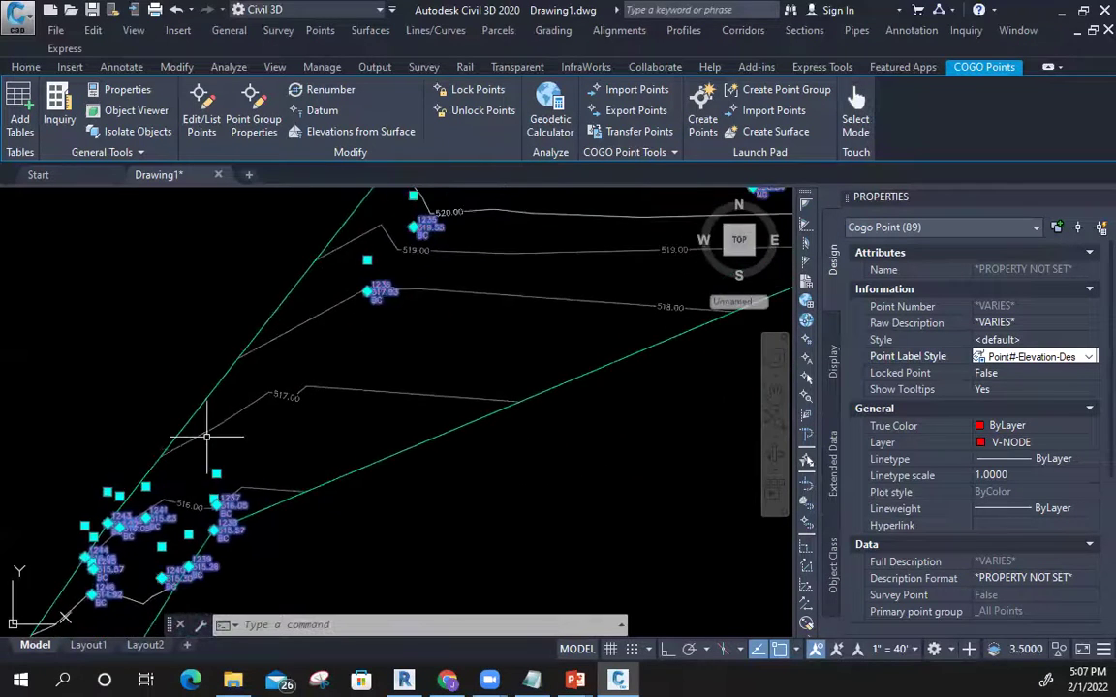
Review the labelled points across the whole NG surface and clear the COGO point selection
mouse_move(294, 391)
middle_mouse_down()
mouse_move(263, 392)
mouse_move(228, 418)
middle_mouse_up()
middle_click_drag(266, 257, 386, 252)
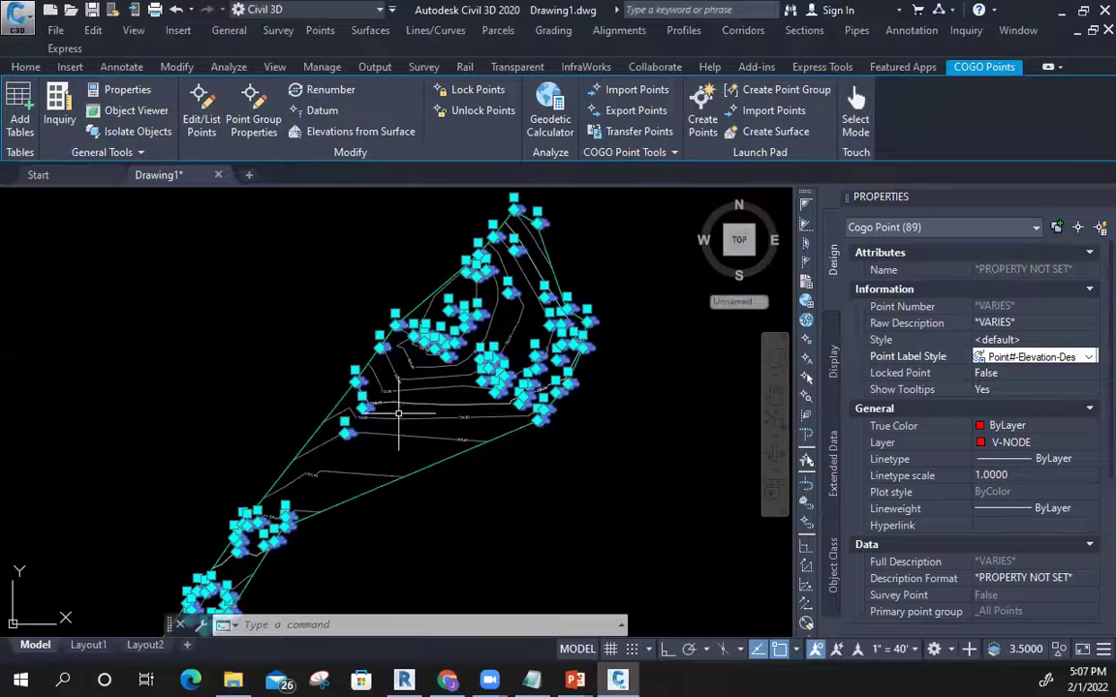
scroll(407, 395, "up", 4)
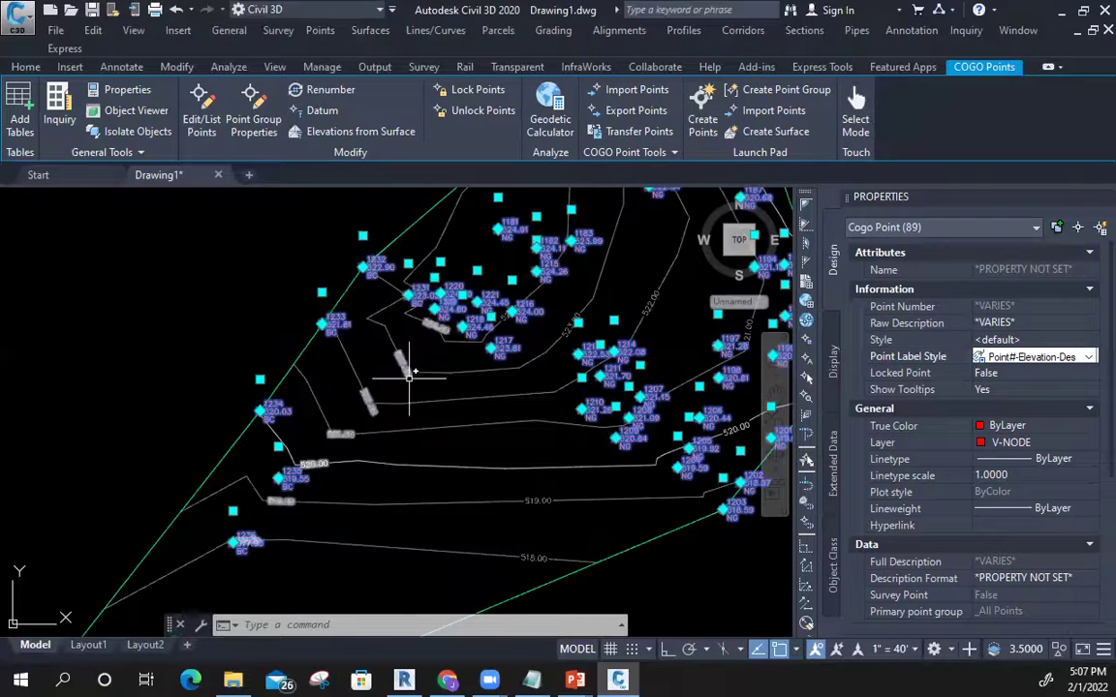
mouse_move(446, 376)
middle_mouse_down()
mouse_move(317, 437)
mouse_move(238, 454)
middle_mouse_up()
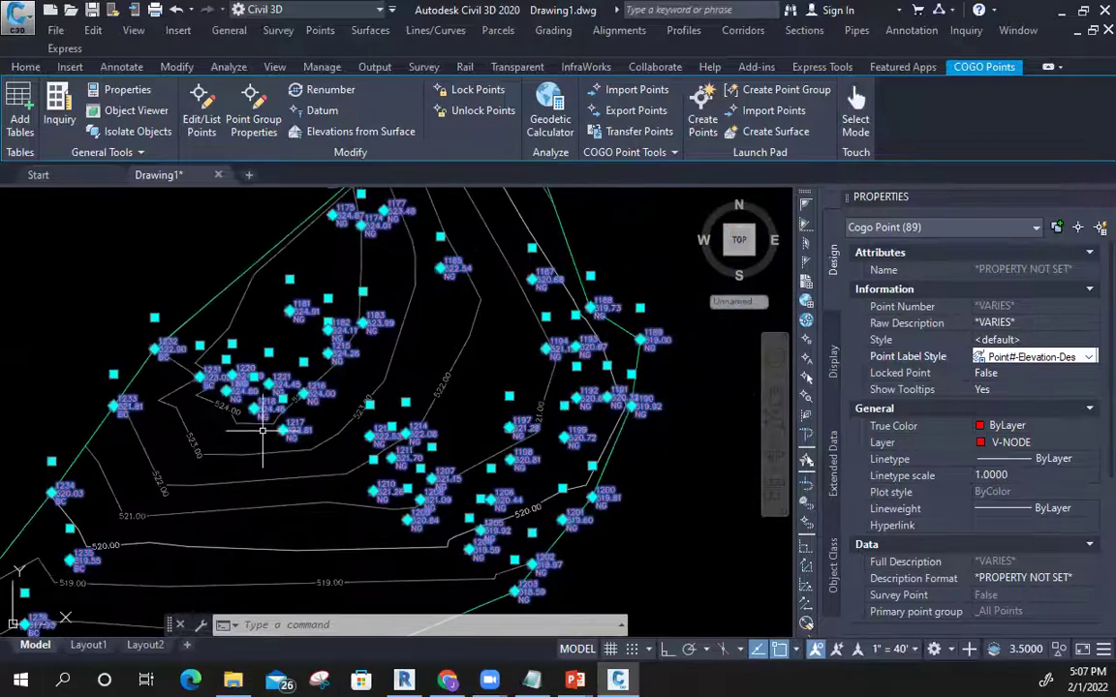
key("Escape")
Examine how the contours from 524 down to 518 run between the labelled points in the surface's western half
scroll(299, 378, "down", 2)
mouse_move(301, 379)
middle_mouse_down()
mouse_move(355, 369)
mouse_move(421, 281)
middle_mouse_up()
scroll(346, 325, "up", 4)
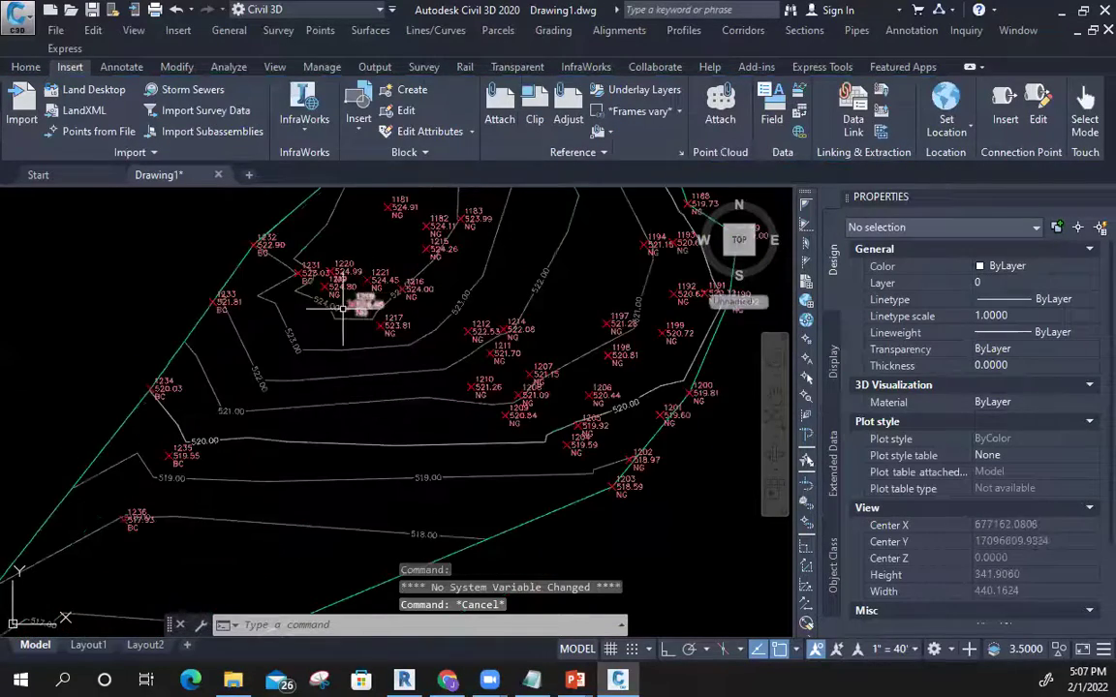
left_click(346, 319)
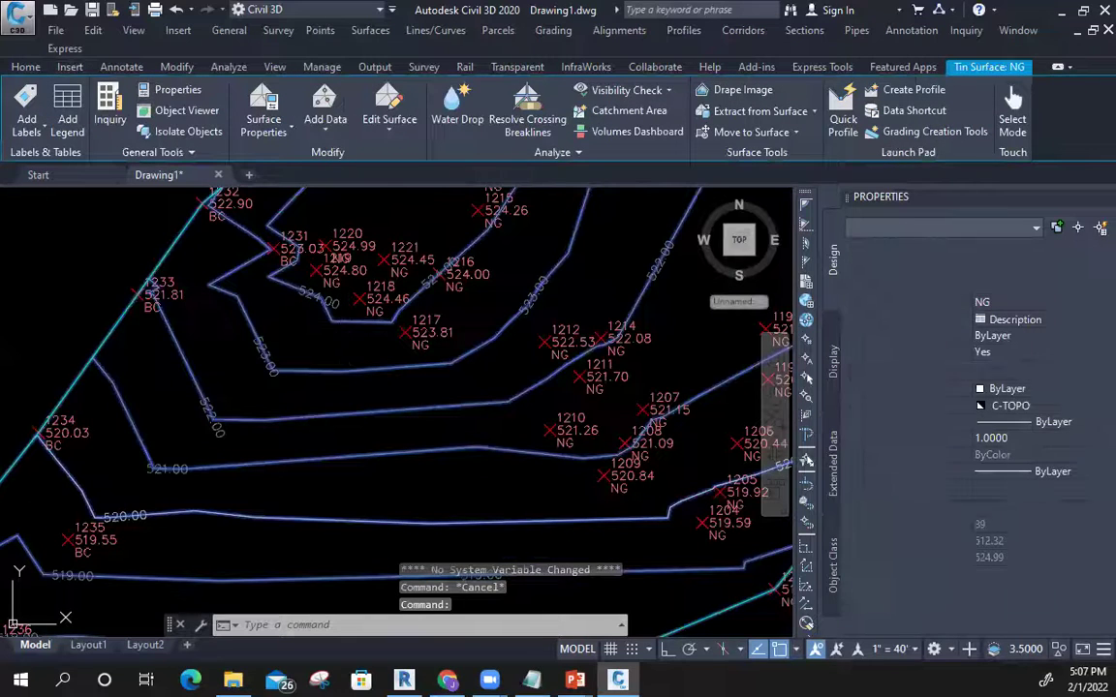
key("Escape")
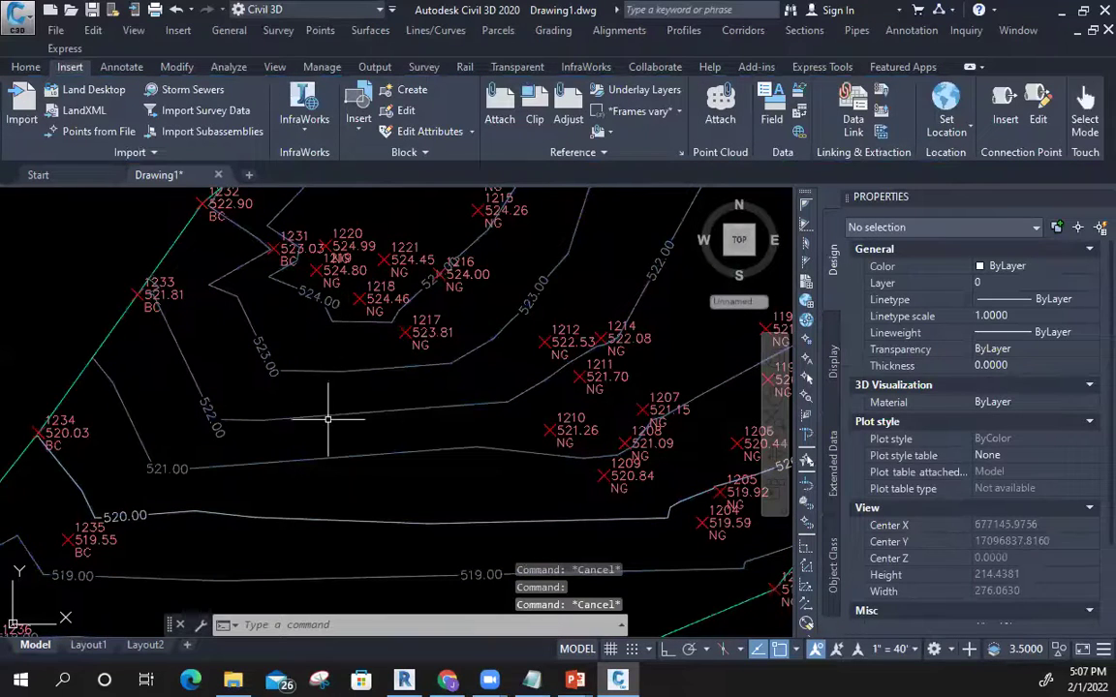
middle_click_drag(326, 472, 349, 377)
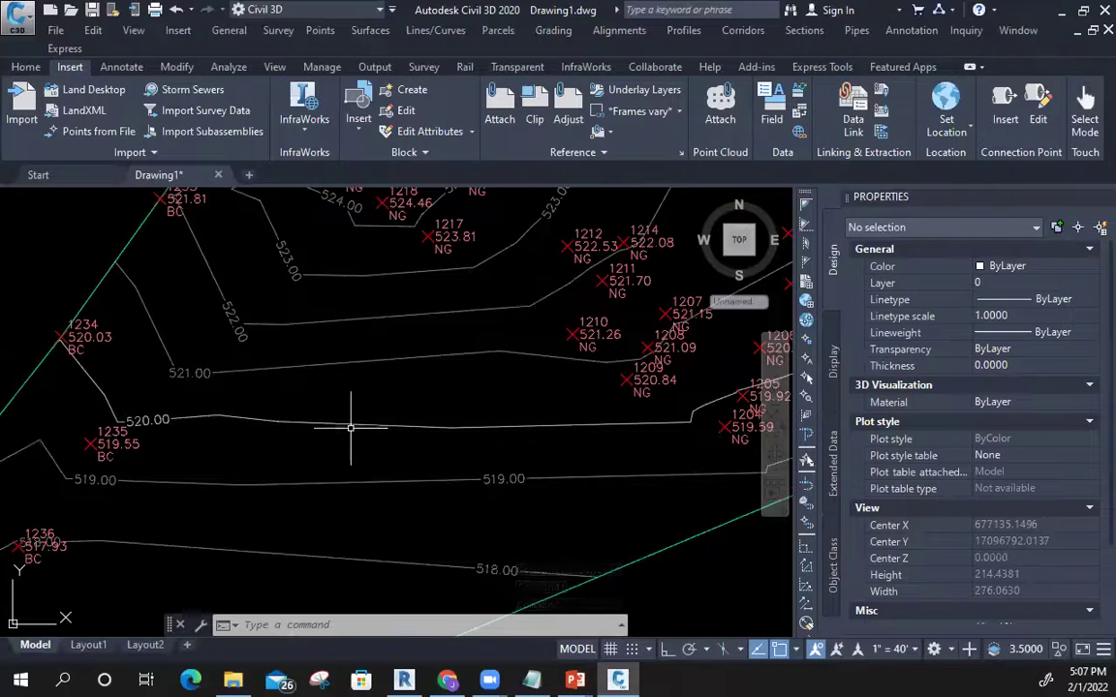
scroll(350, 408, "down", 2)
mouse_move(350, 407)
middle_mouse_down()
mouse_move(368, 384)
mouse_move(363, 431)
middle_mouse_up()
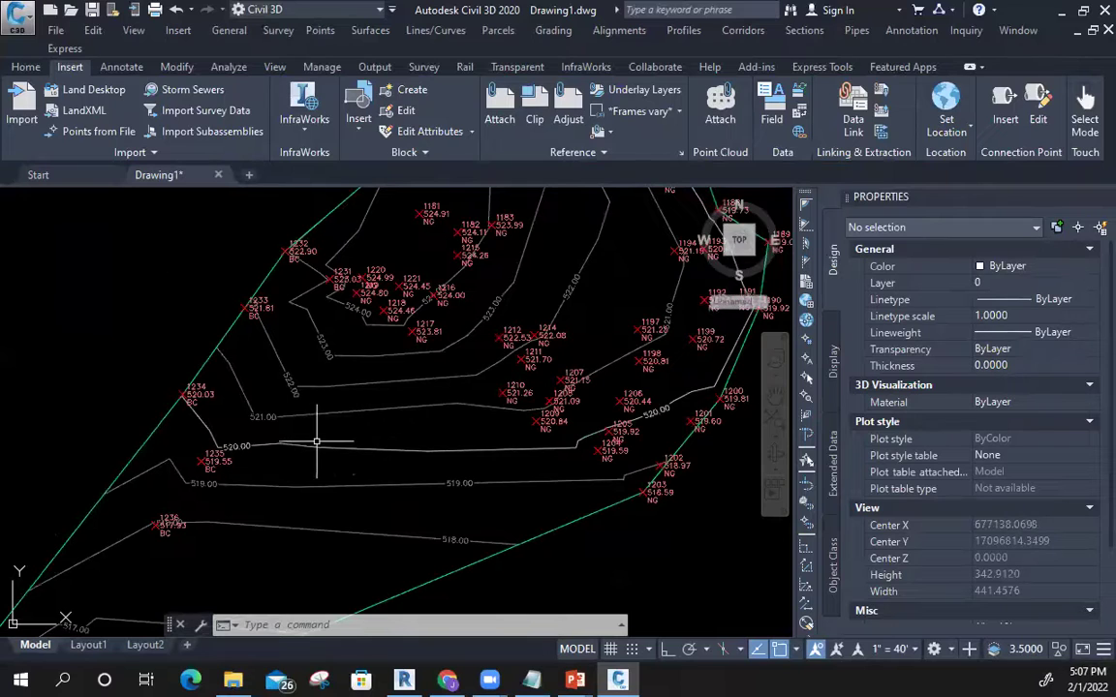
Stretch the southwestern end of the contour label line at the 516 contour across the next contour below, between points 1246 and 1240
scroll(333, 440, "up", 2)
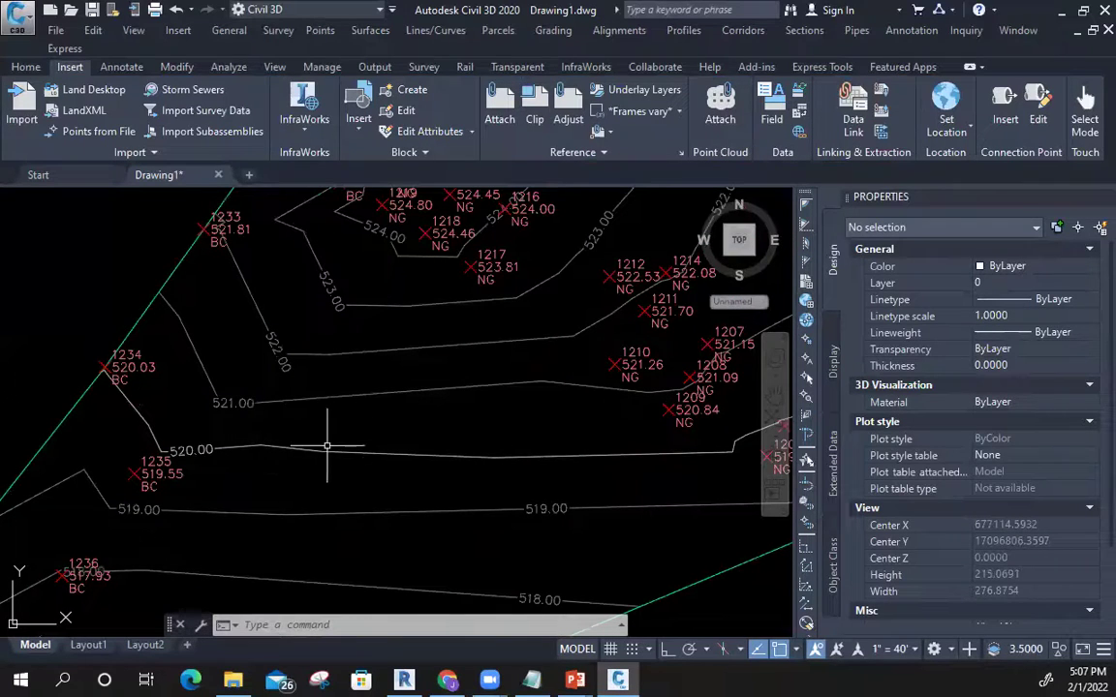
middle_click_drag(327, 447, 324, 481)
scroll(319, 391, "down", 2)
middle_click_drag(318, 392, 394, 227)
scroll(318, 329, "down", 2)
middle_click_drag(124, 473, 242, 367)
scroll(240, 369, "up", 4)
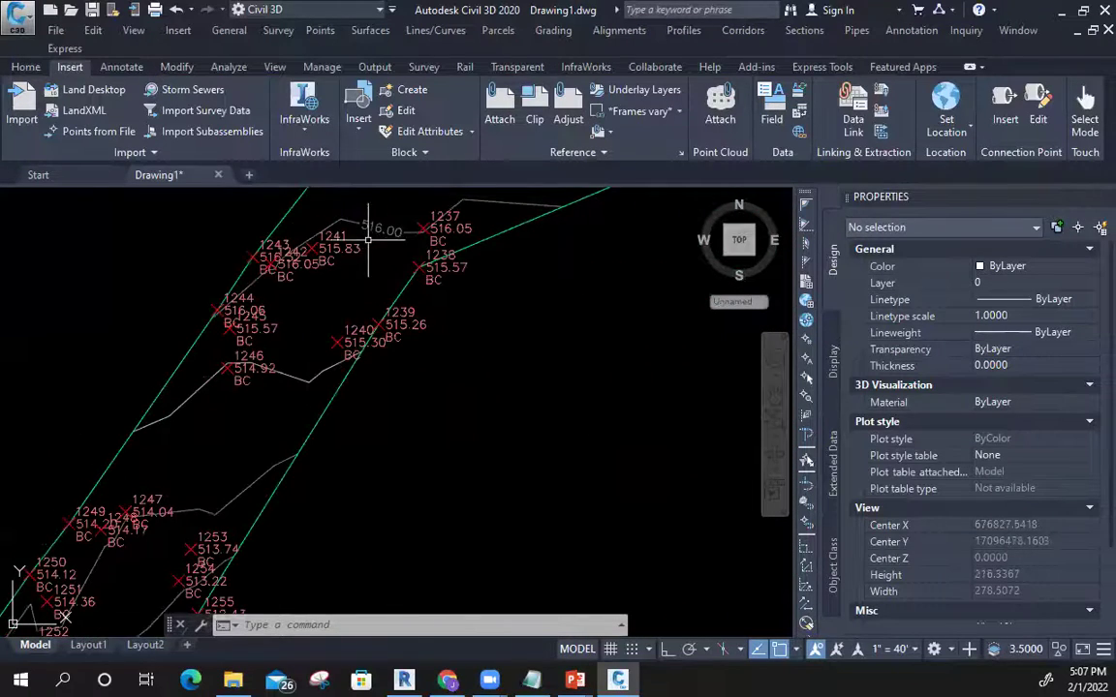
left_click(366, 246)
left_click(356, 268)
left_click(302, 352)
left_click(316, 312)
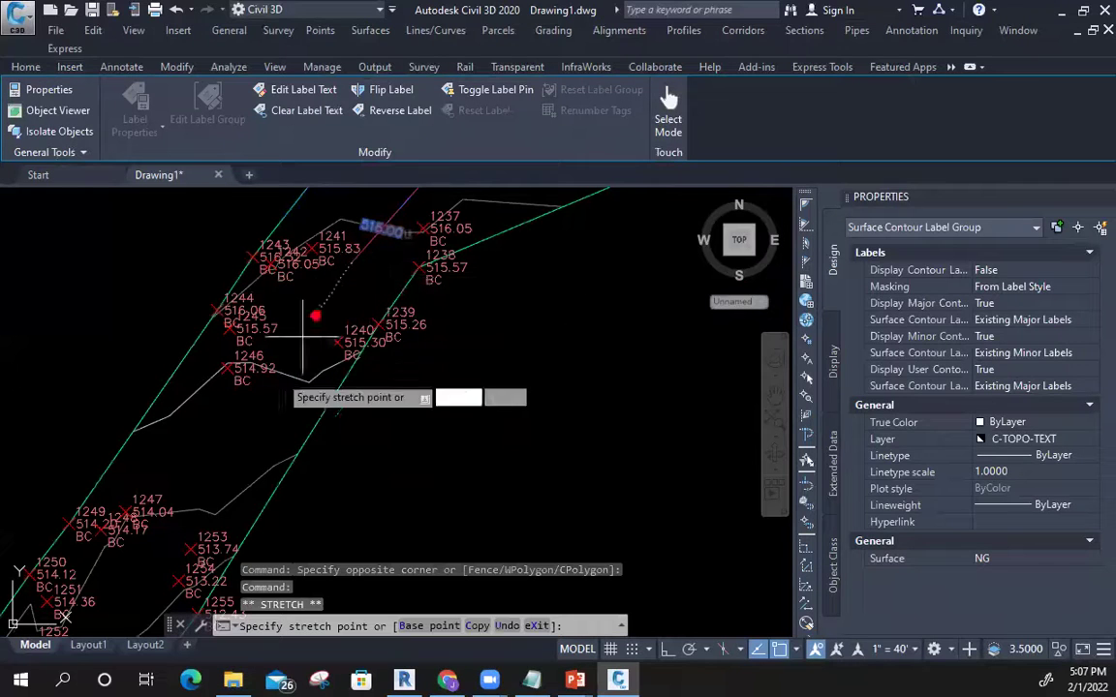
left_click(242, 423)
key("Escape")
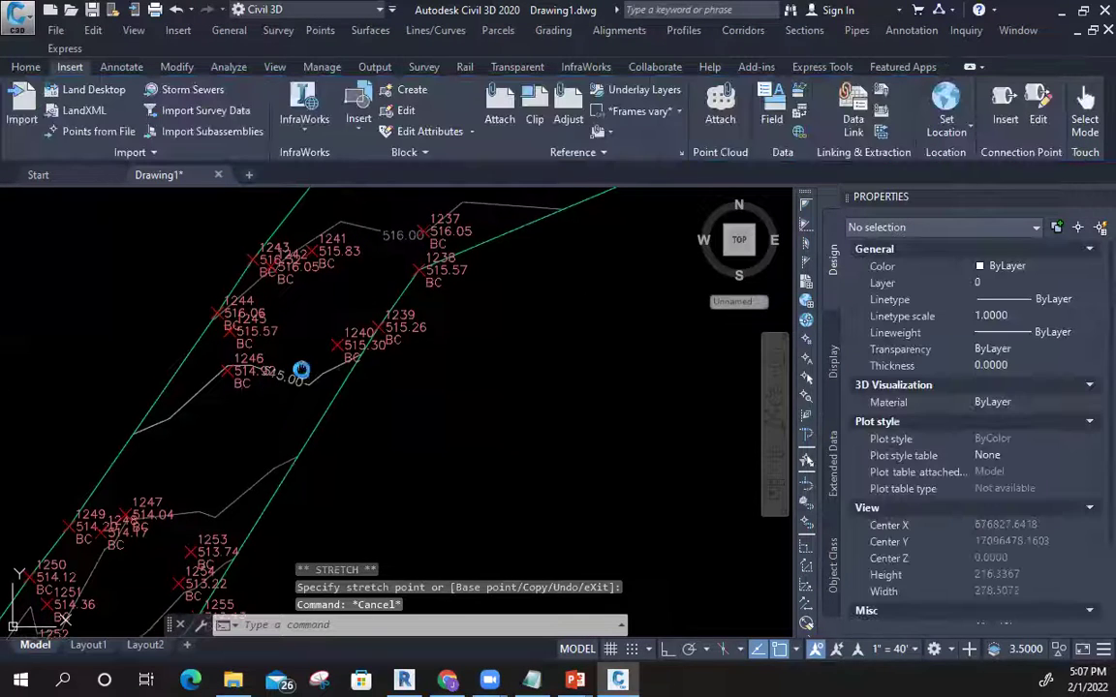
key("Escape")
Extend the same contour label line down the narrow southwestern part of the surface, ending it on the contour beside point 1273
scroll(295, 369, "up", 3)
scroll(298, 368, "down", 3)
left_click(294, 372)
left_click(241, 423)
middle_click_drag(179, 561, 323, 230)
scroll(206, 267, "down", 2)
middle_click_drag(112, 490, 291, 245)
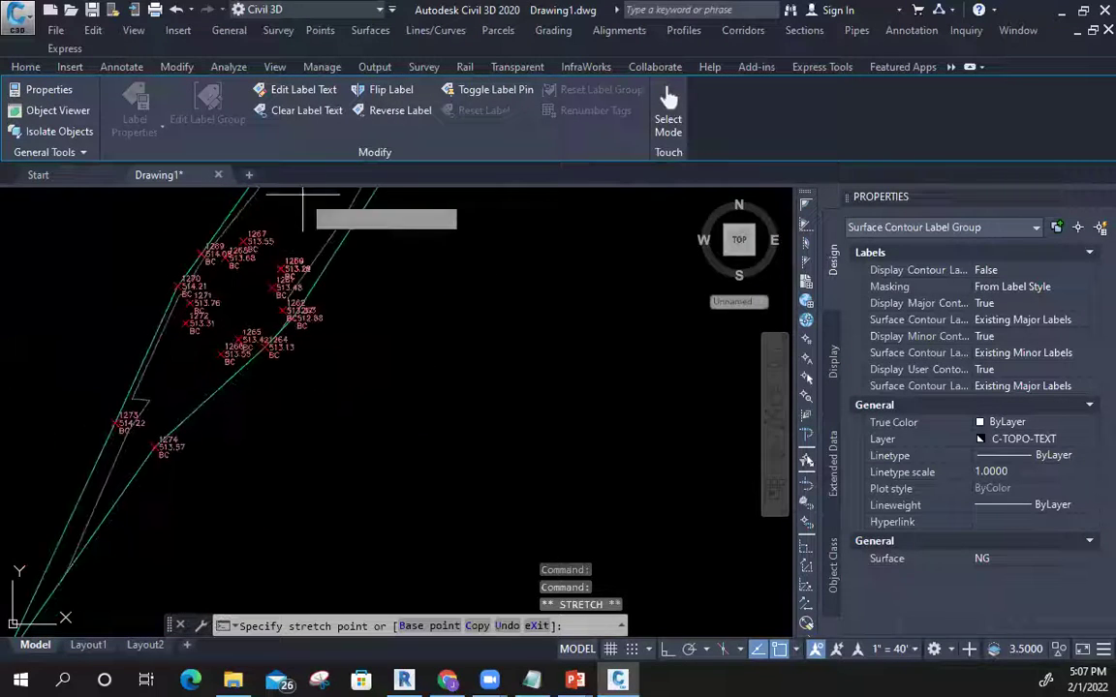
scroll(116, 445, "up", 4)
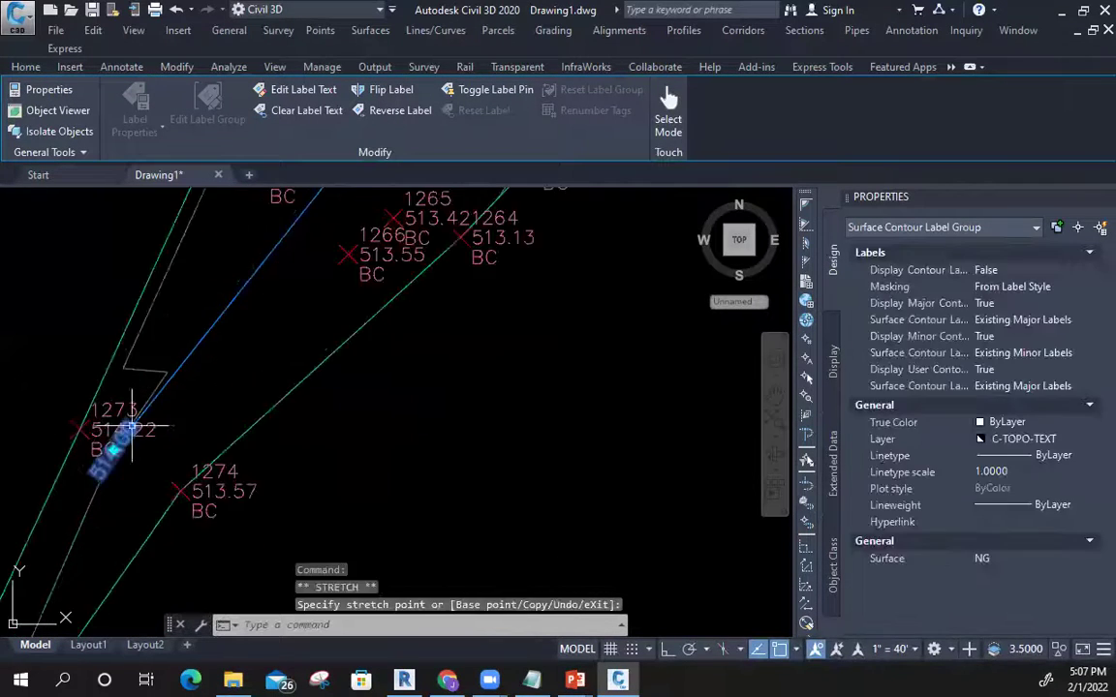
key("Escape")
scroll(175, 448, "down", 4)
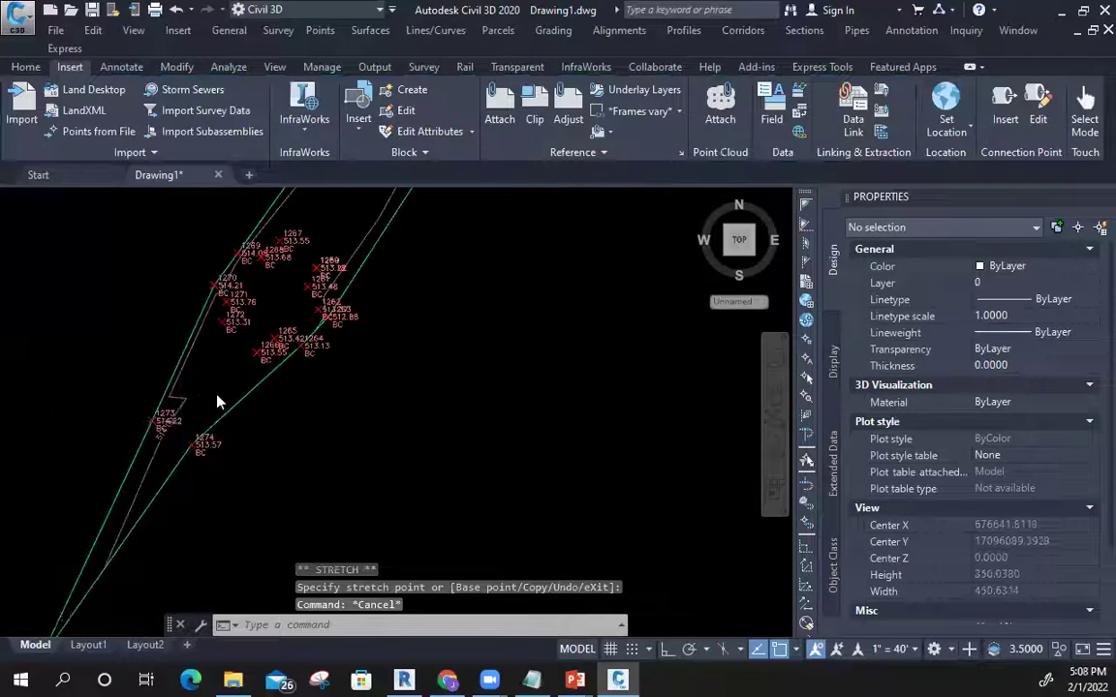